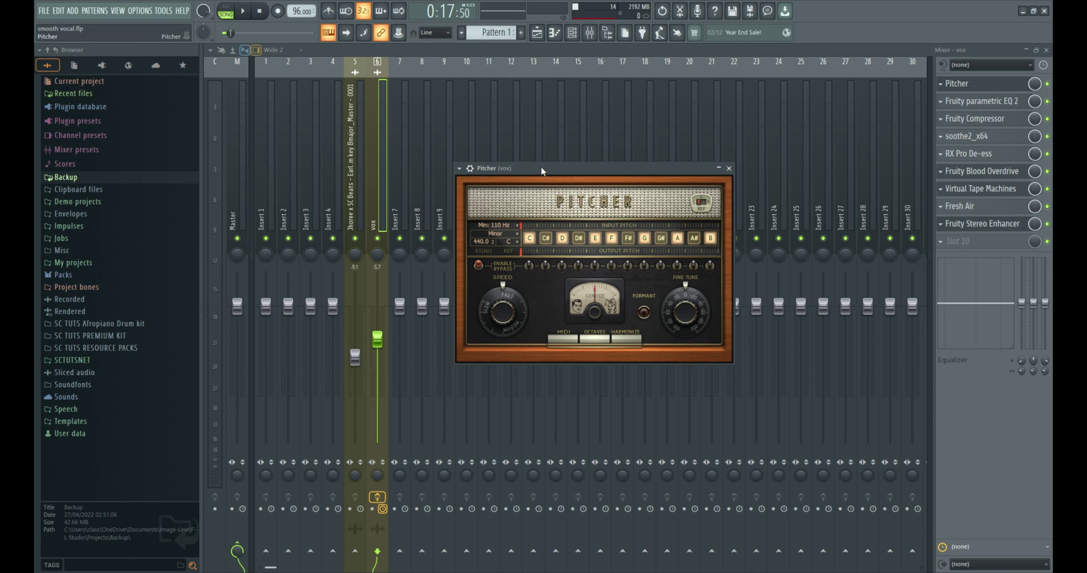
- Drag the vox track's Pitcher window up and to the left
drag(508, 178, 492, 141)
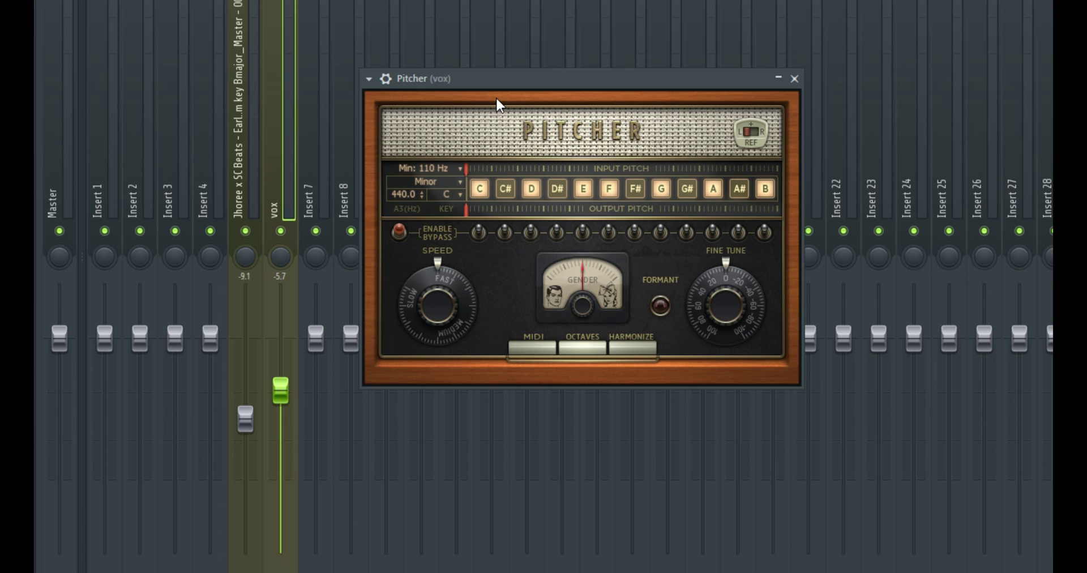
- Set Pitcher's correction key to B and its scale to All, trying Major along the way
click(448, 197)
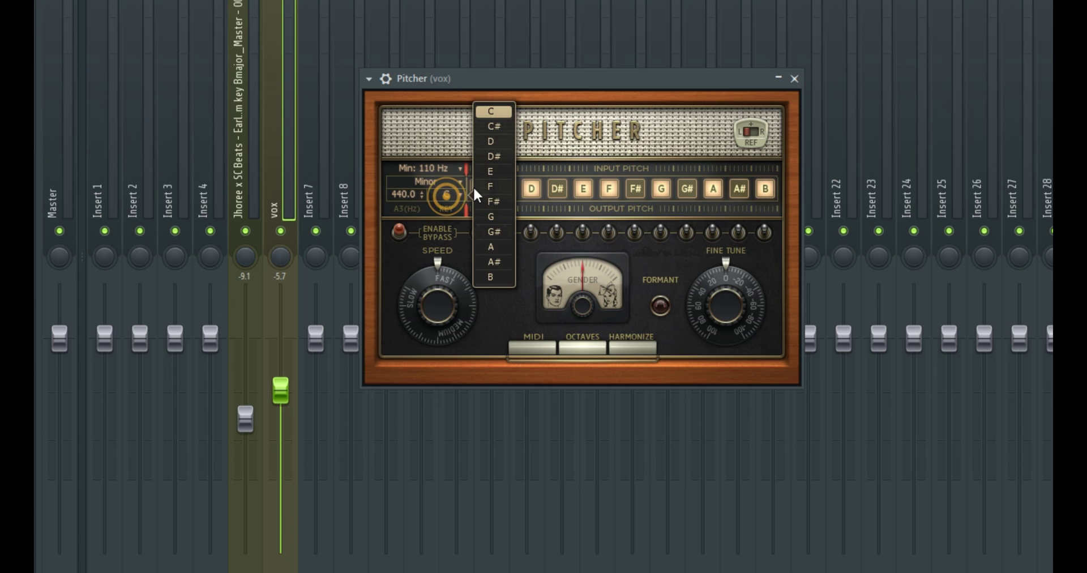
click(499, 279)
click(431, 180)
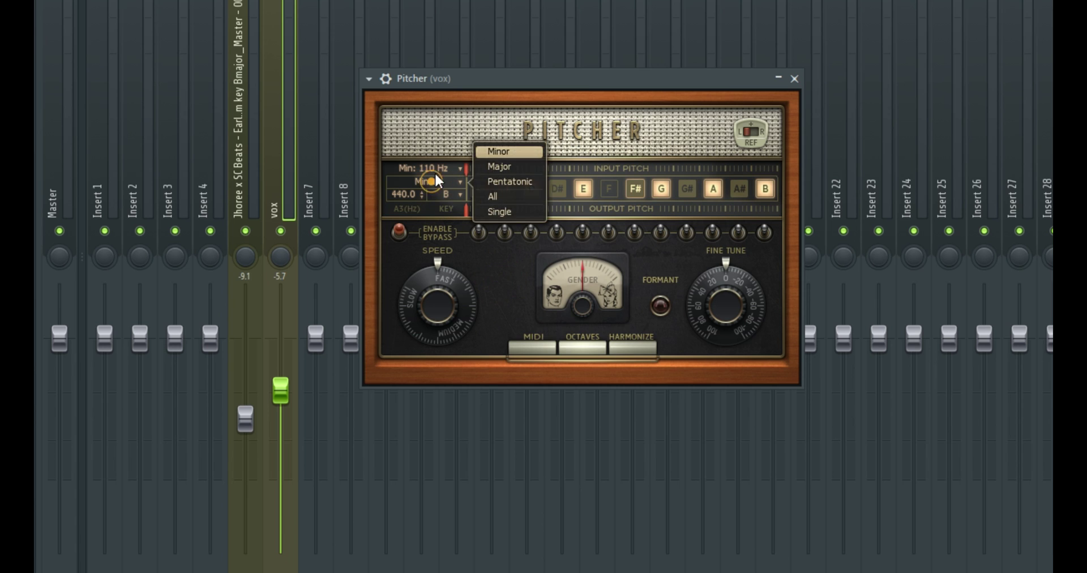
click(491, 165)
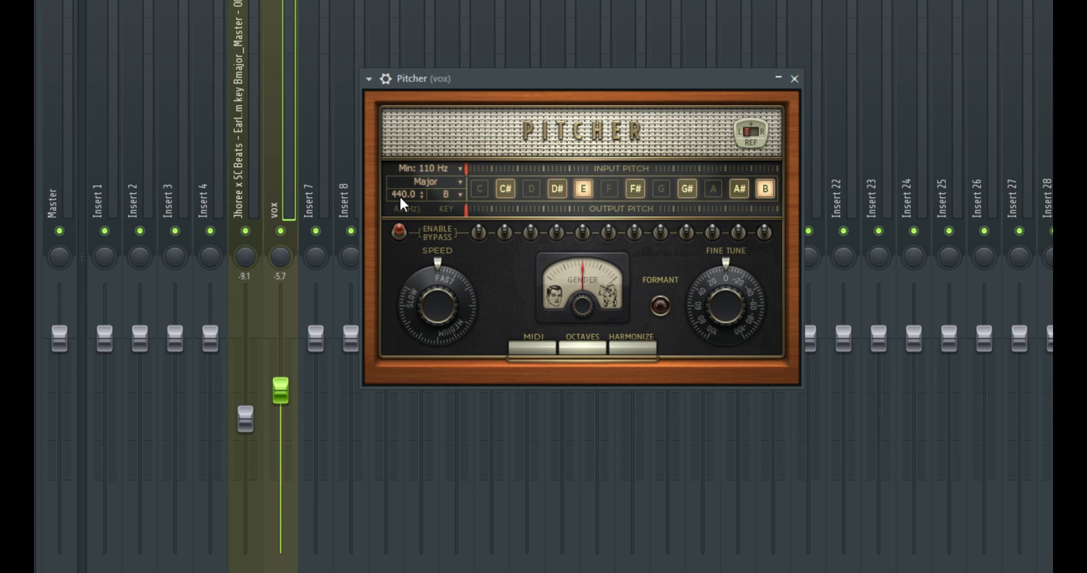
click(448, 181)
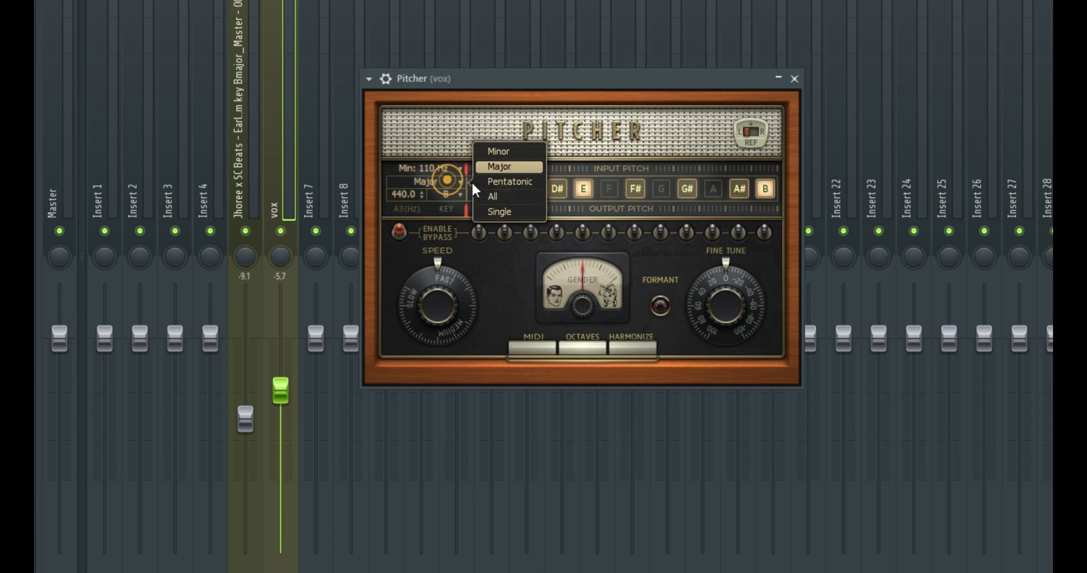
click(501, 193)
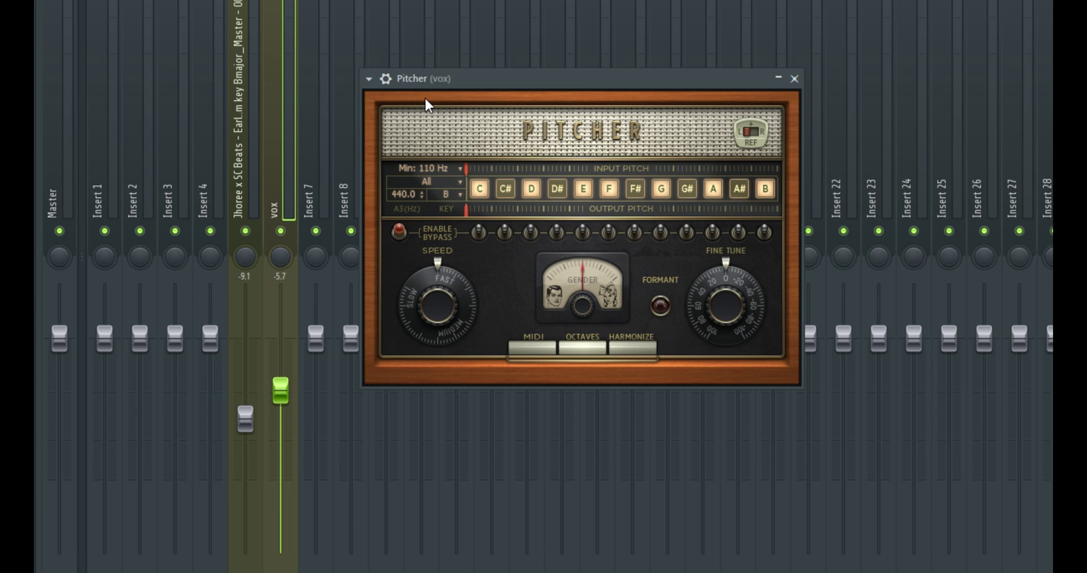
- Show Pitcher's on switch and mix header, reposition the window, and stop playback
click(386, 78)
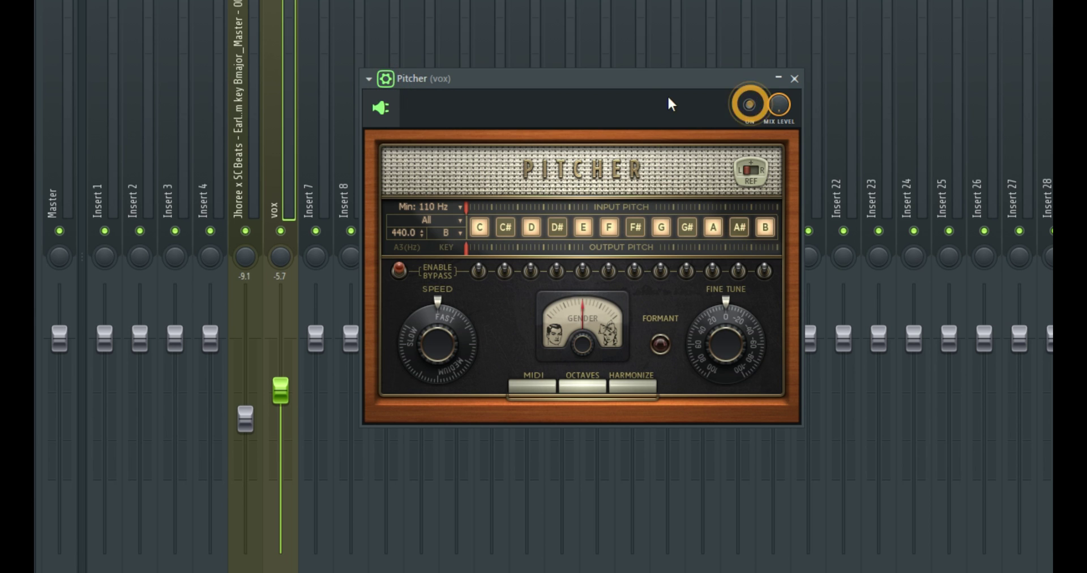
mouse_move(651, 79)
mouse_down()
mouse_move(704, 73)
mouse_move(666, 68)
mouse_up()
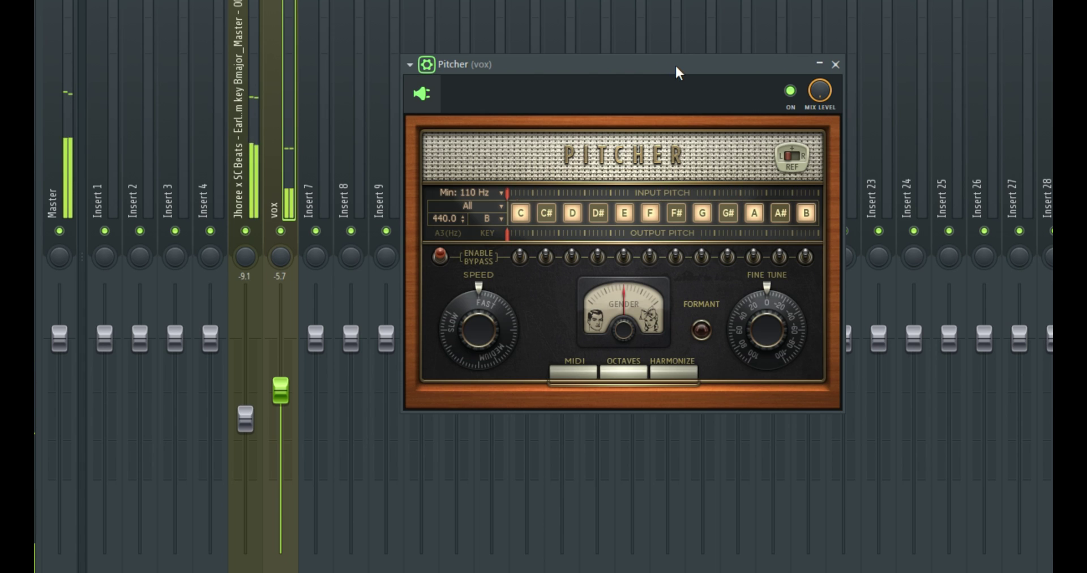
key(space)
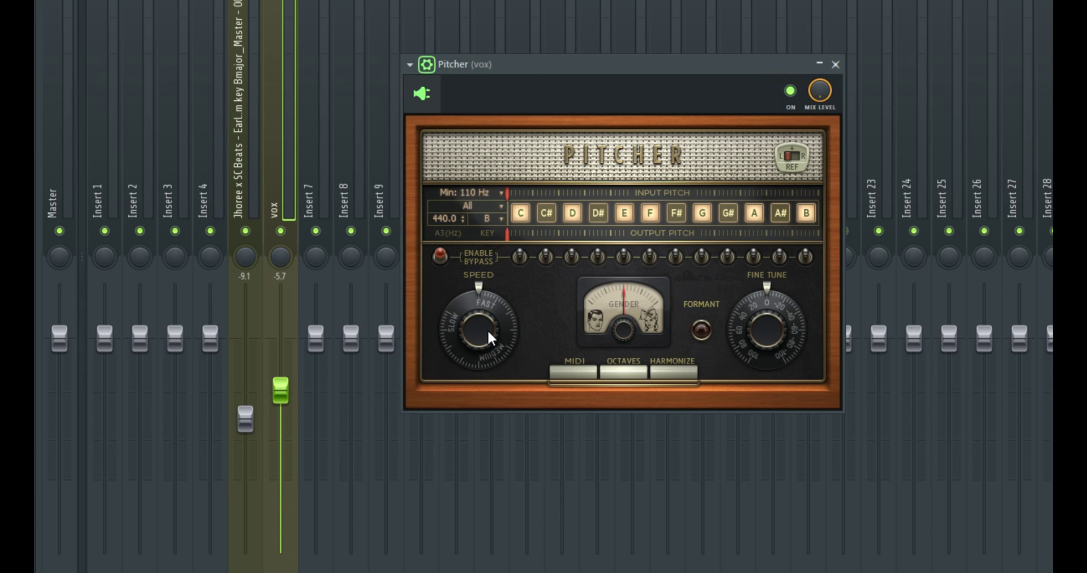
- Turn Pitcher's correction speed from Fast down to Medium
drag(486, 322, 486, 305)
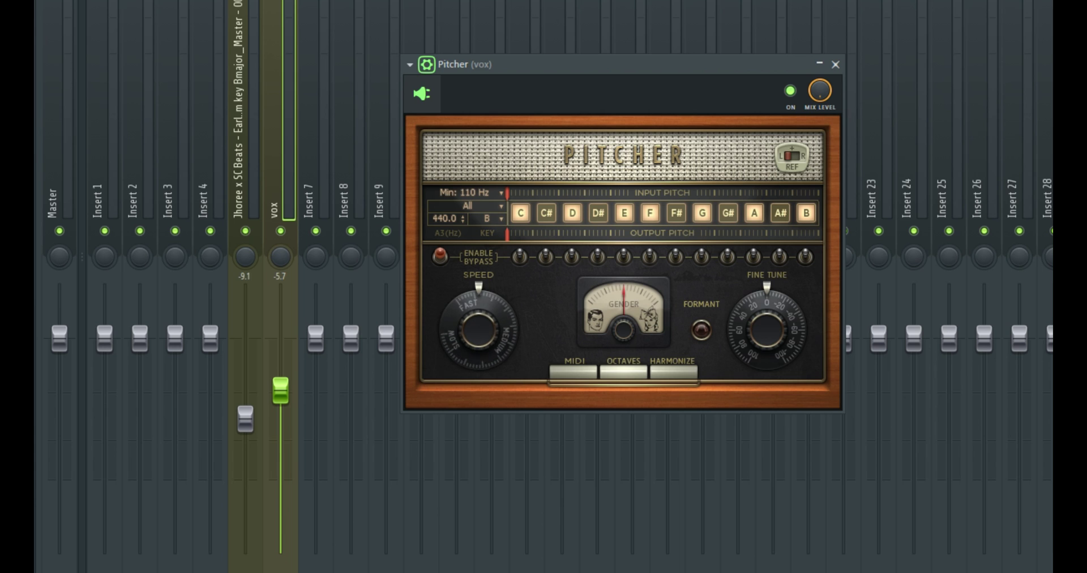
mouse_move(486, 306)
mouse_down()
mouse_move(486, 283)
mouse_move(486, 300)
mouse_up()
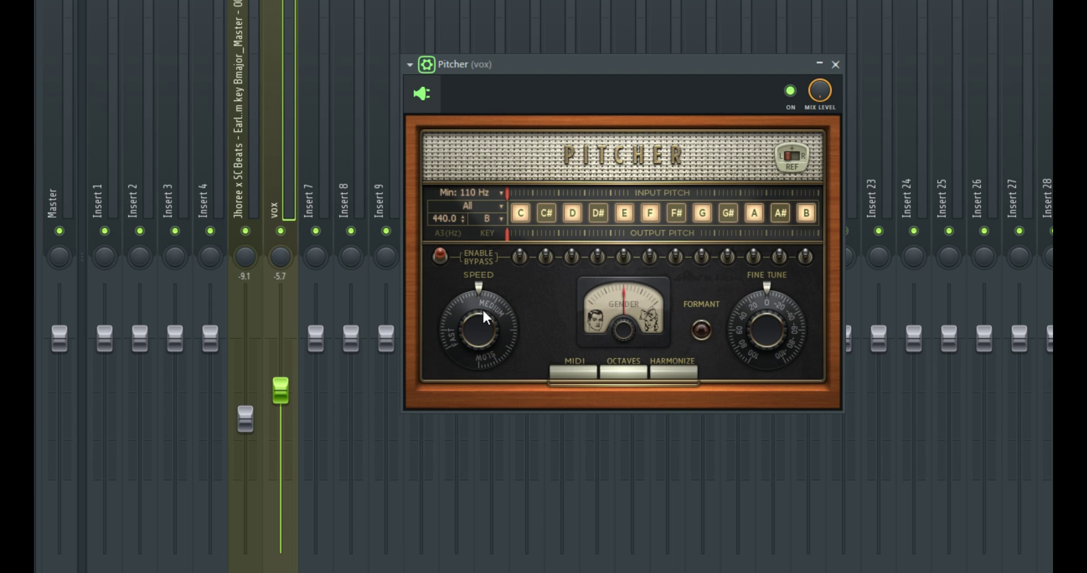
drag(486, 300, 488, 327)
click(544, 72)
key(space)
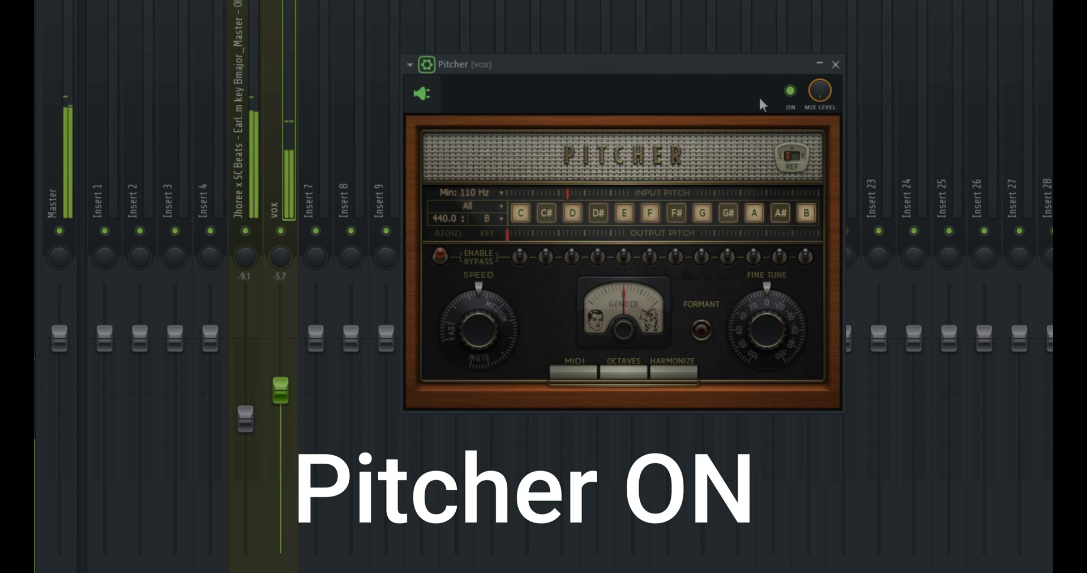
click(794, 100)
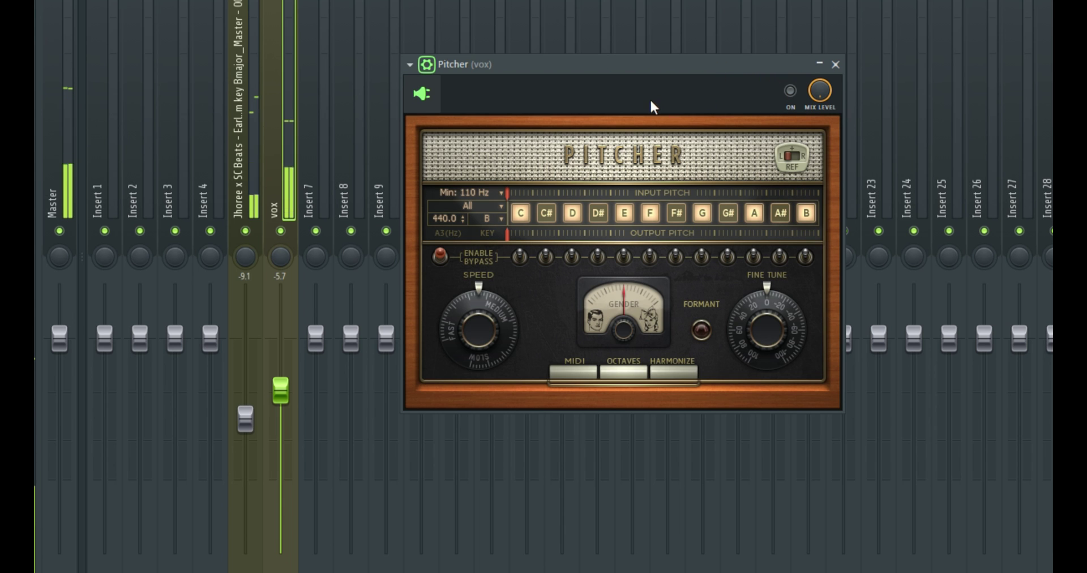
click(791, 97)
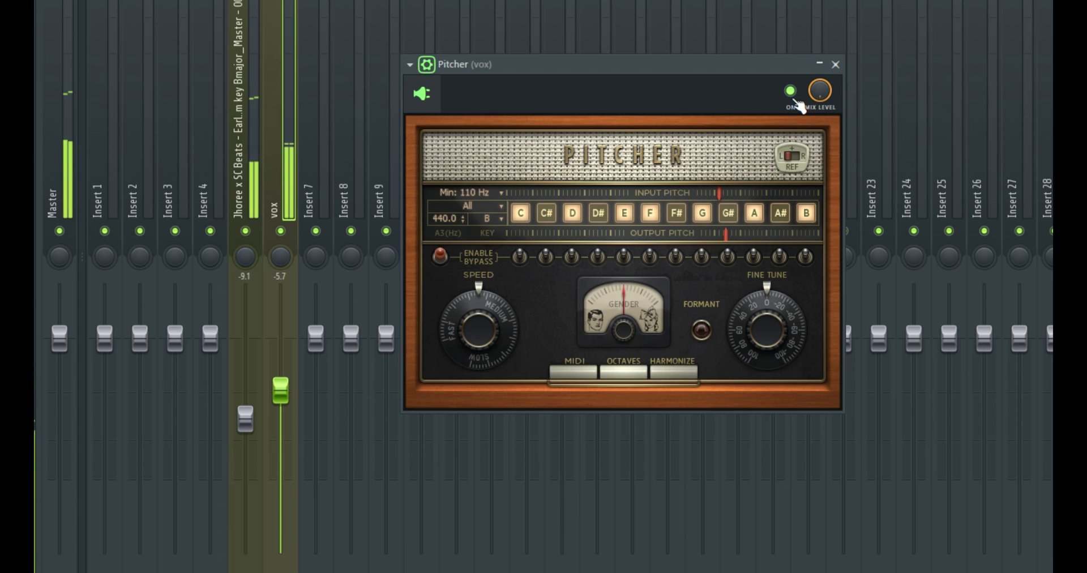
click(793, 97)
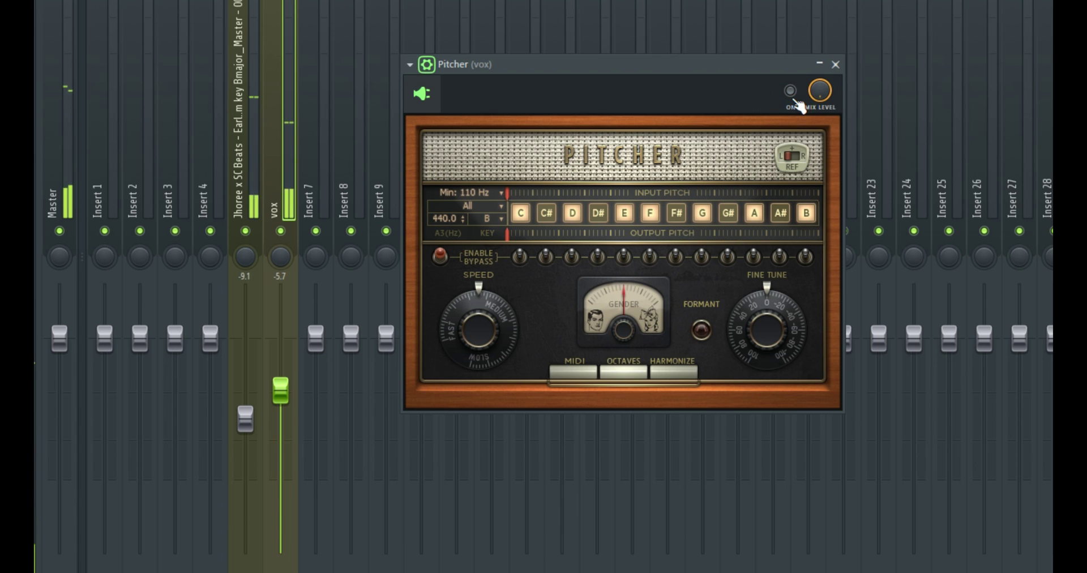
click(795, 102)
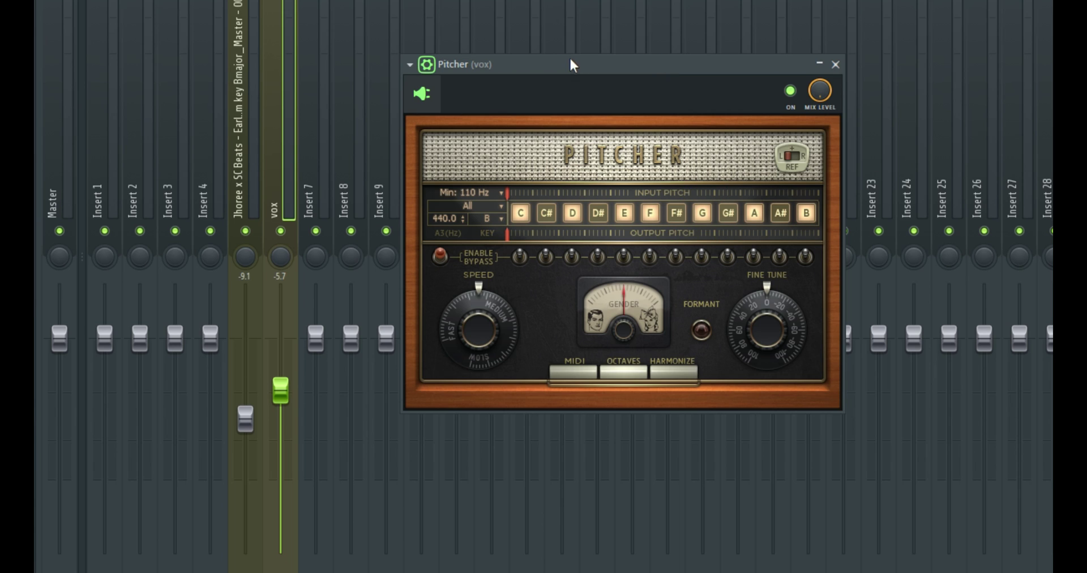
- Close Pitcher and load a Blood Overdrive preset that resets its knobs
click(839, 68)
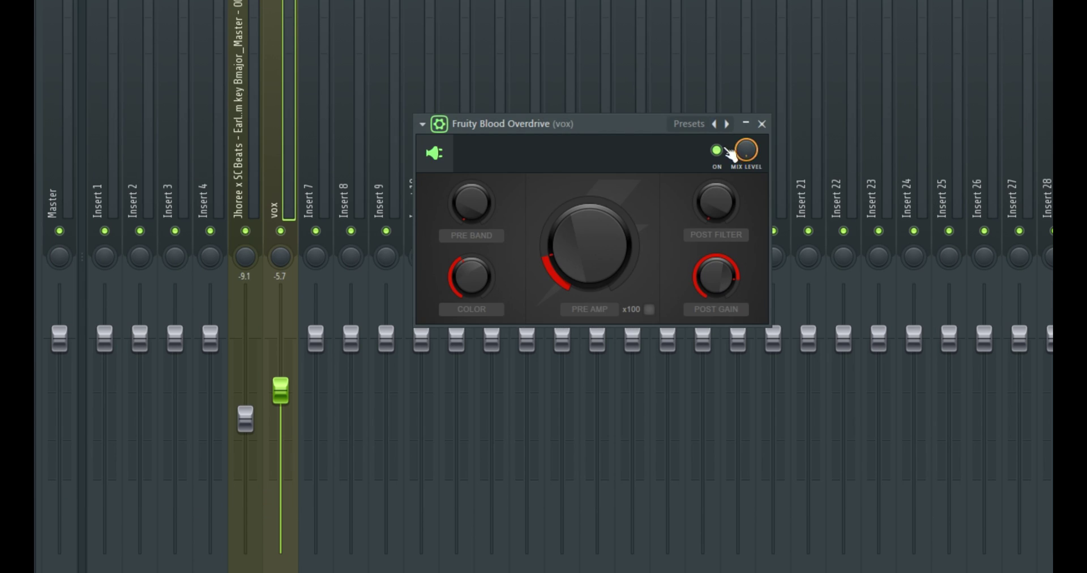
click(727, 125)
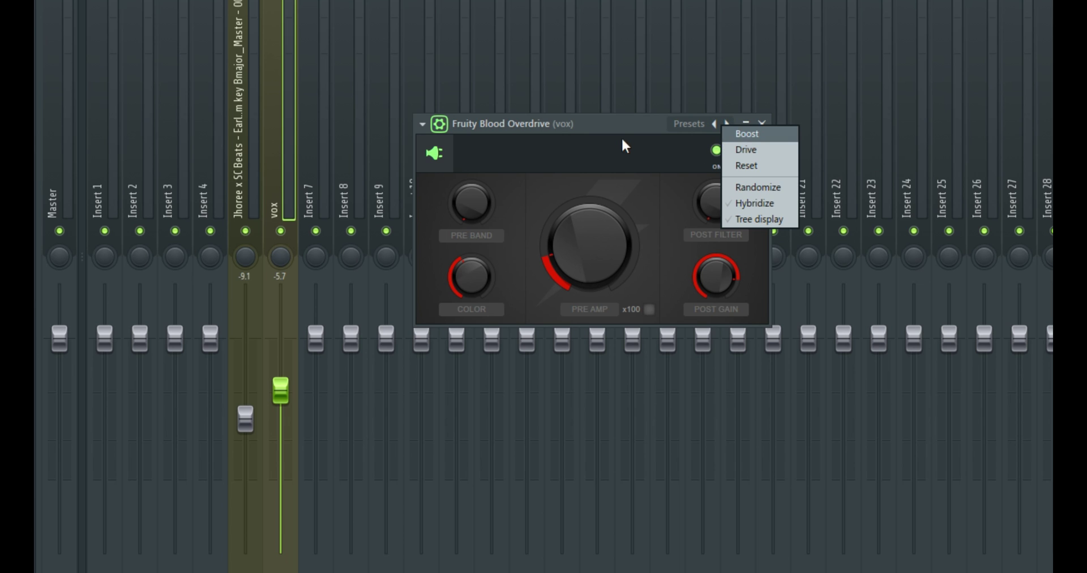
click(758, 166)
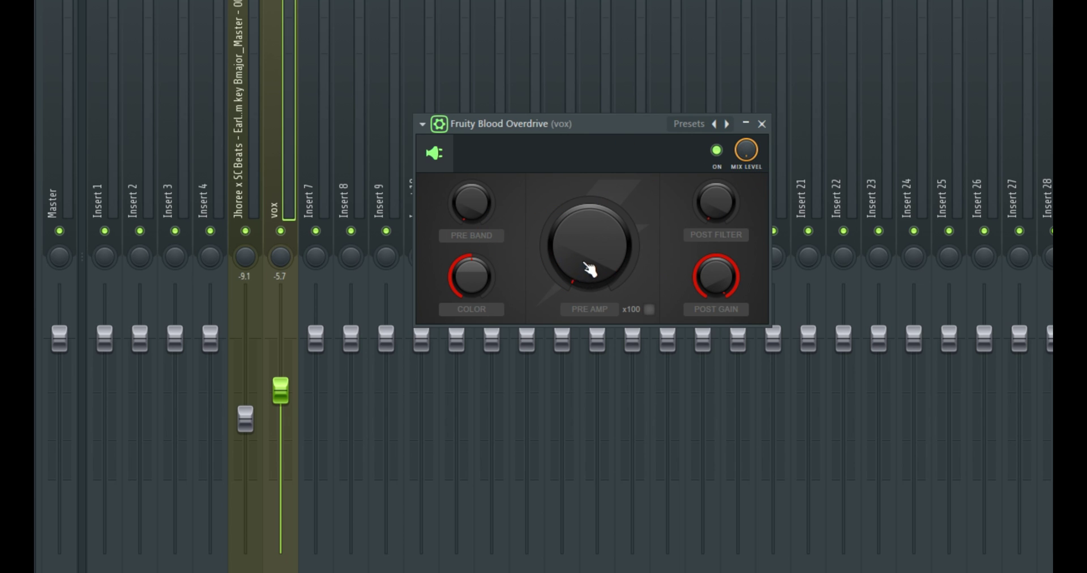
- Try Blood Overdrive's pre-amp and colour, then compare the effect bypassed and active
drag(591, 265, 592, 227)
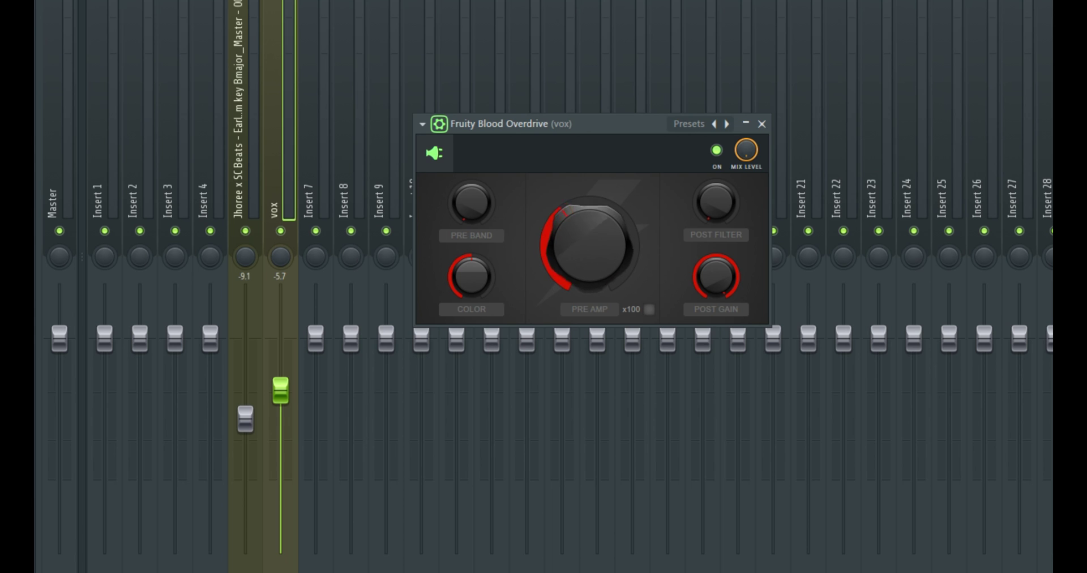
drag(591, 226, 592, 272)
drag(485, 277, 485, 267)
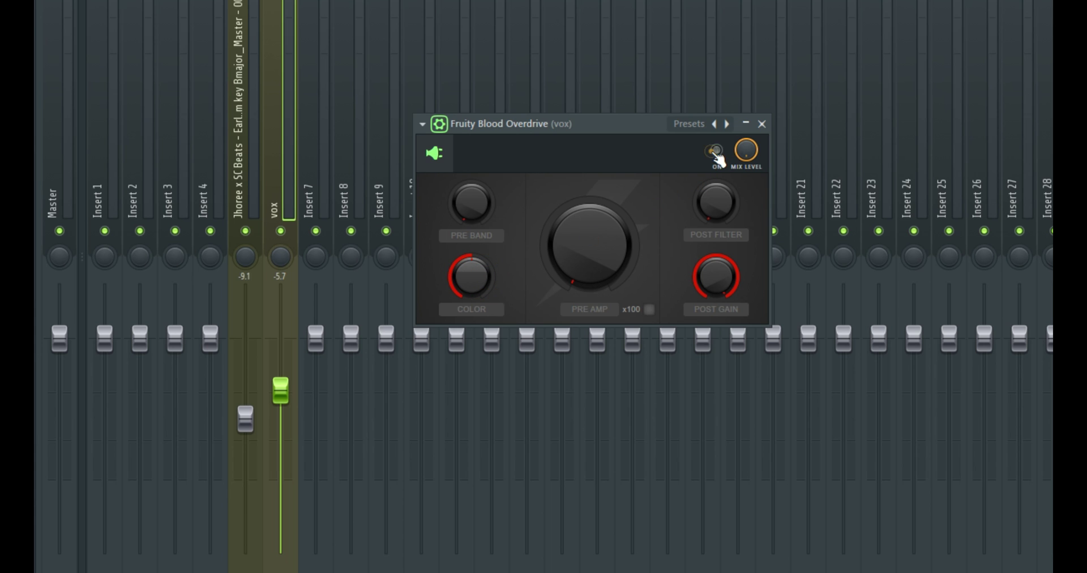
click(716, 150)
drag(555, 124, 554, 120)
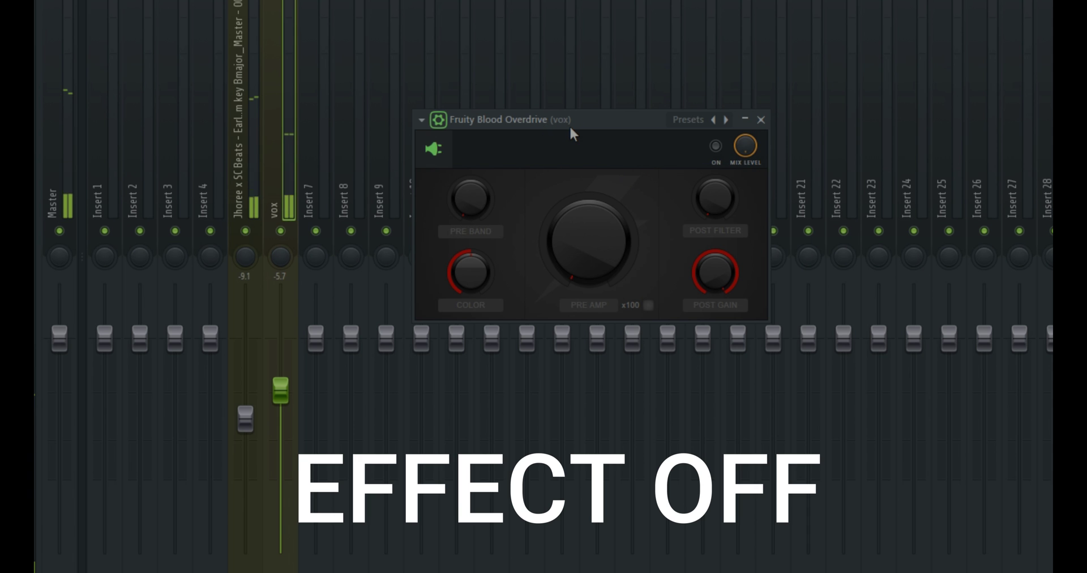
click(716, 147)
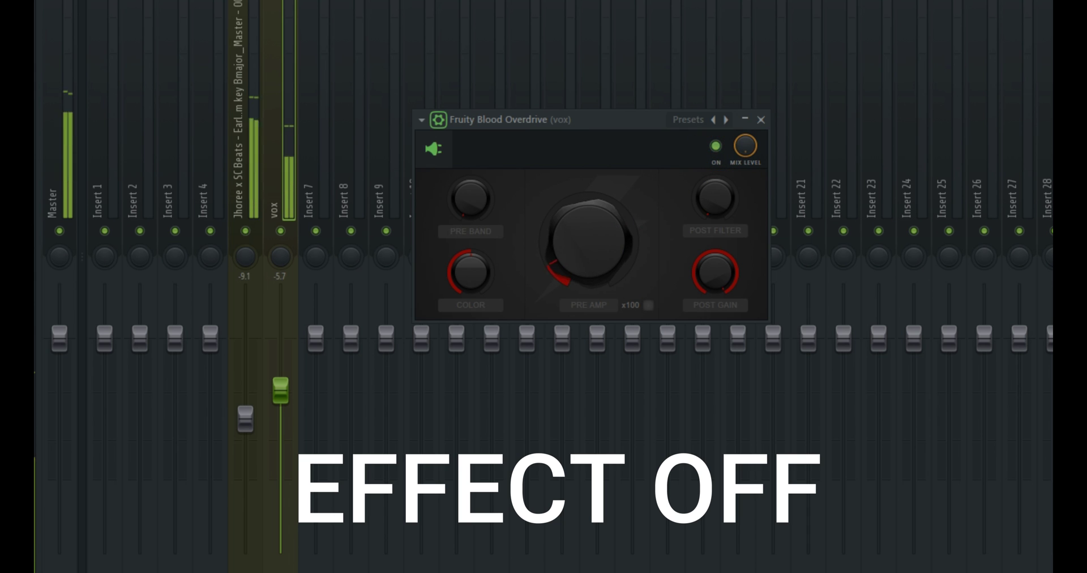
- Raise the pre-amp drive, ease post gain down, and A/B the overdrive again
drag(605, 235, 605, 218)
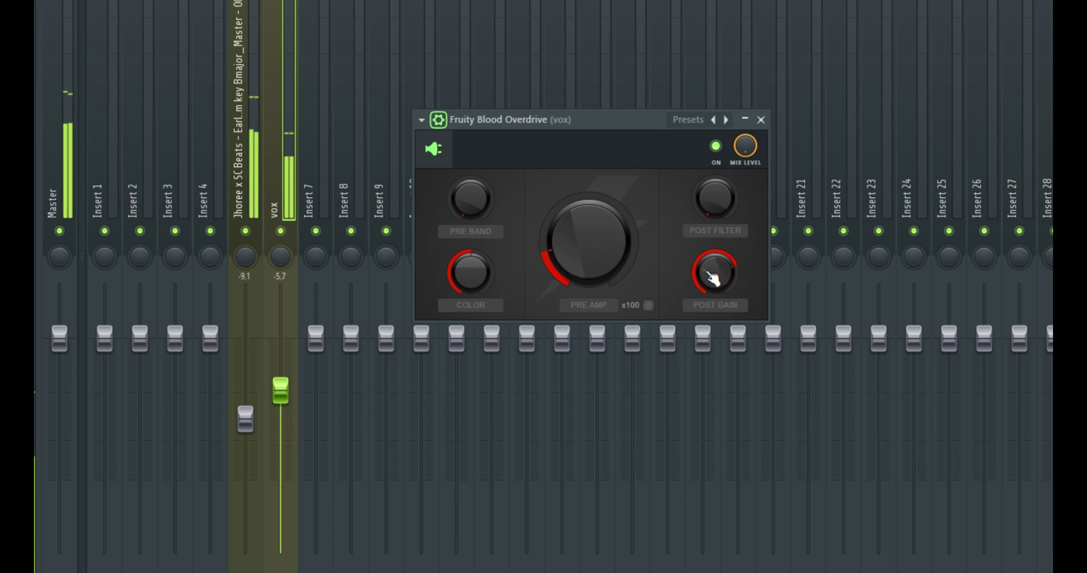
drag(711, 272, 711, 289)
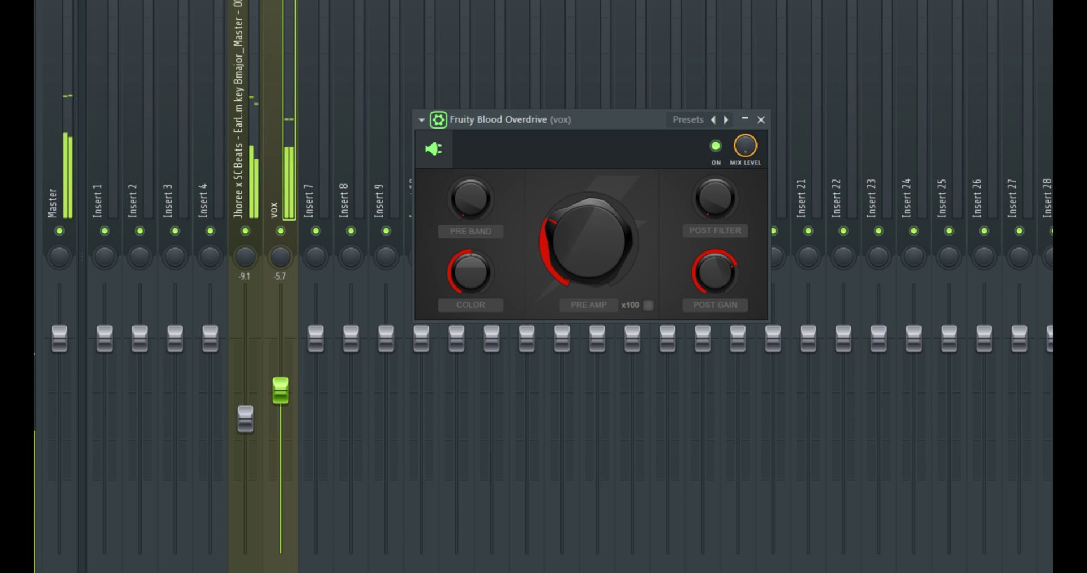
click(716, 149)
click(716, 148)
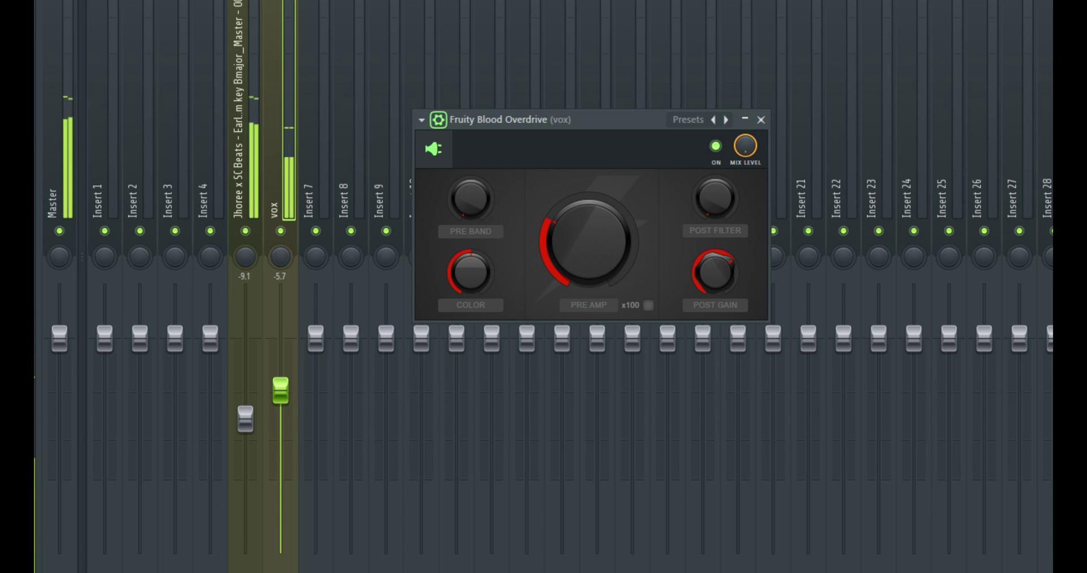
drag(715, 272, 715, 276)
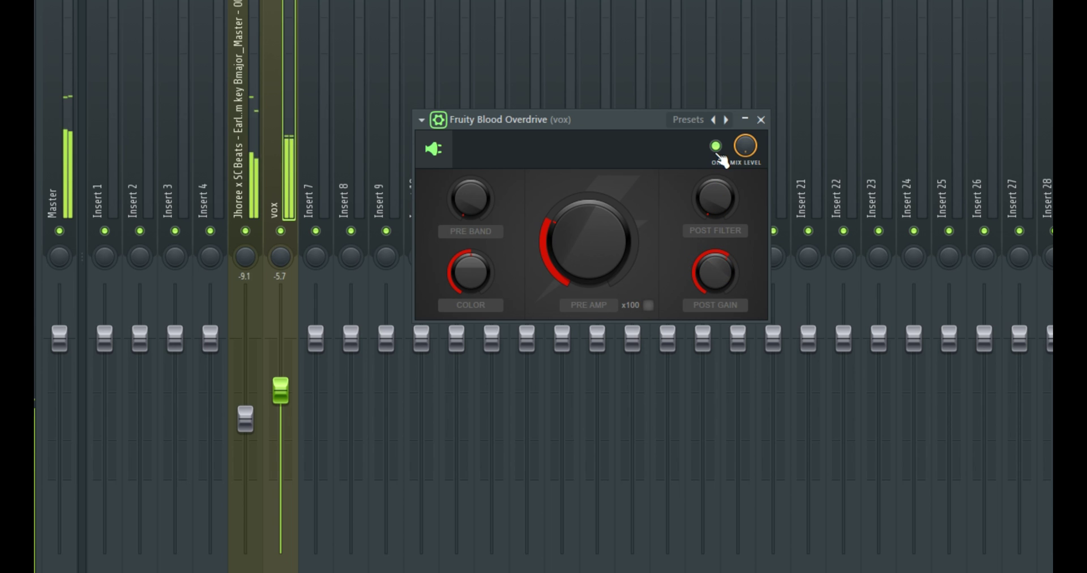
click(716, 148)
- Toggle Blood Overdrive, start playback, and push its pre-amp drive slightly higher
click(717, 148)
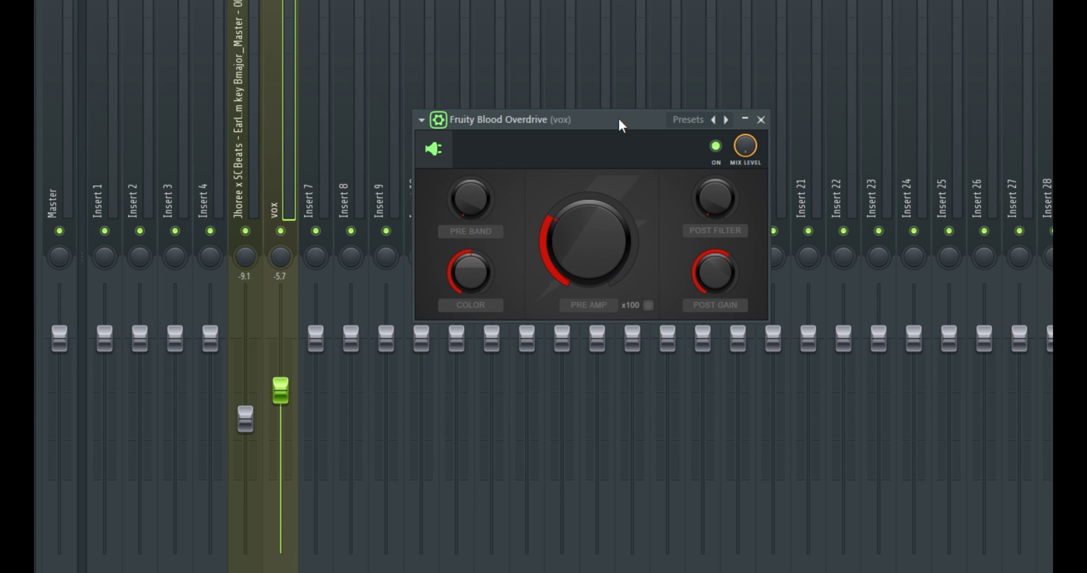
key(space)
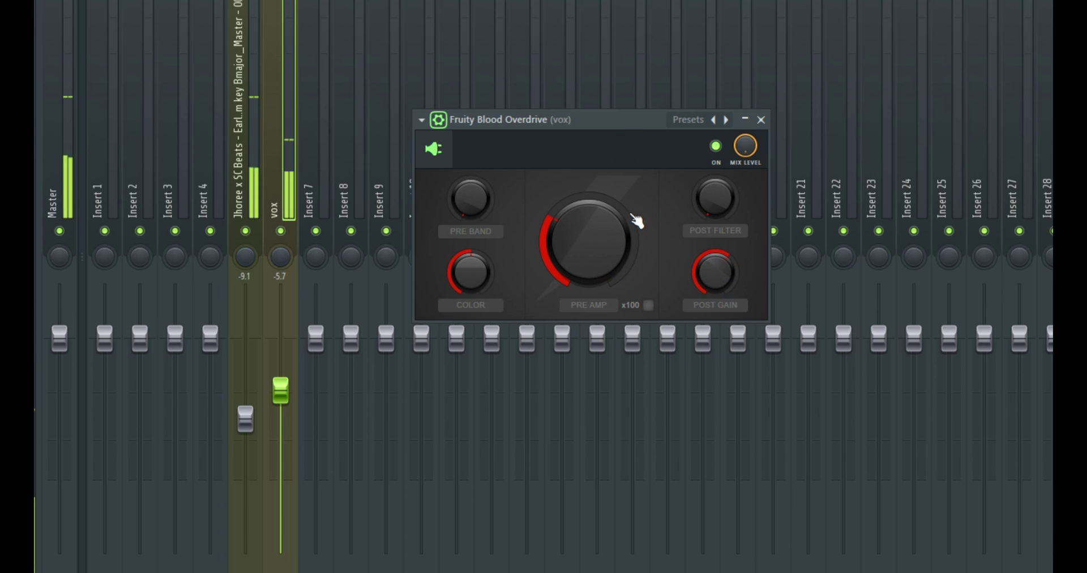
drag(626, 250, 626, 247)
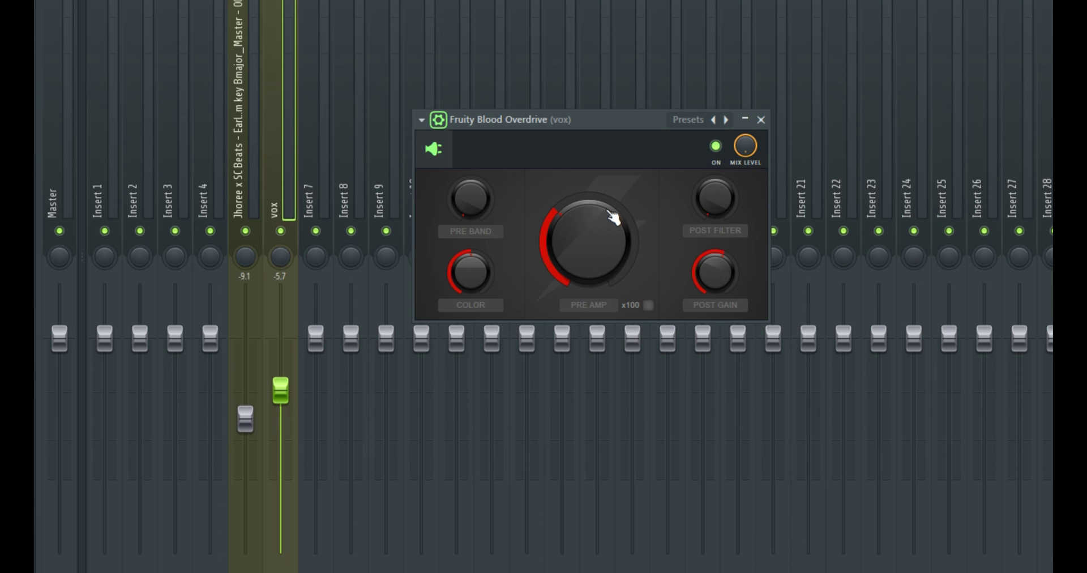
- Switch Blood Overdrive on, off and on again, then stop playback
click(717, 149)
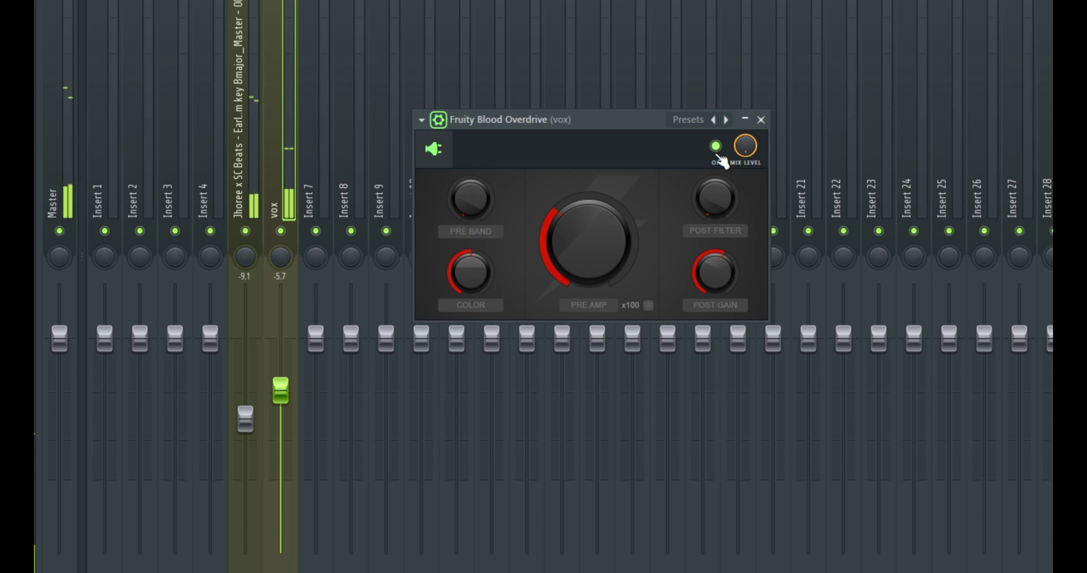
click(716, 150)
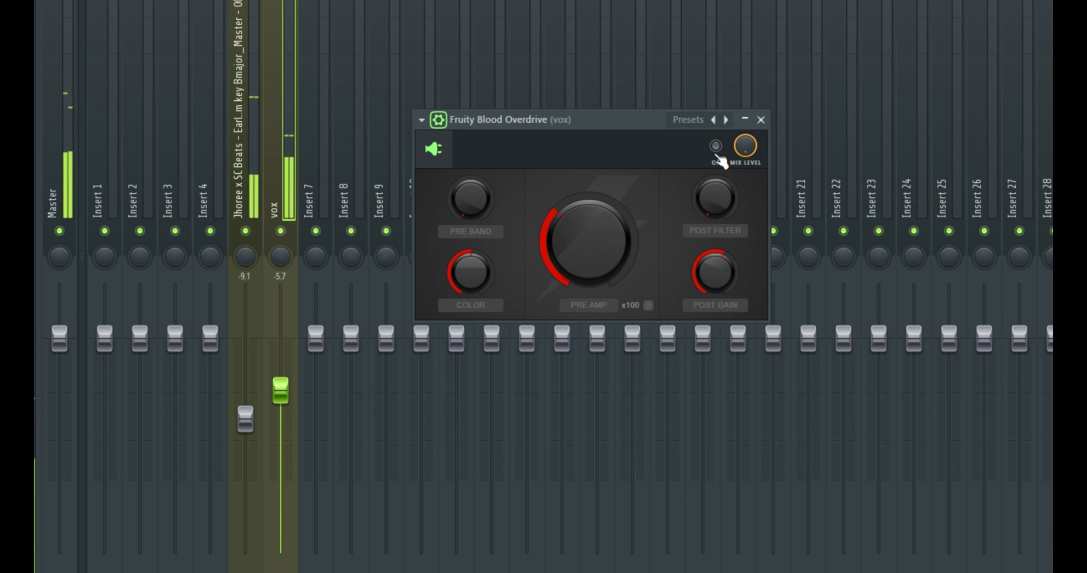
click(717, 159)
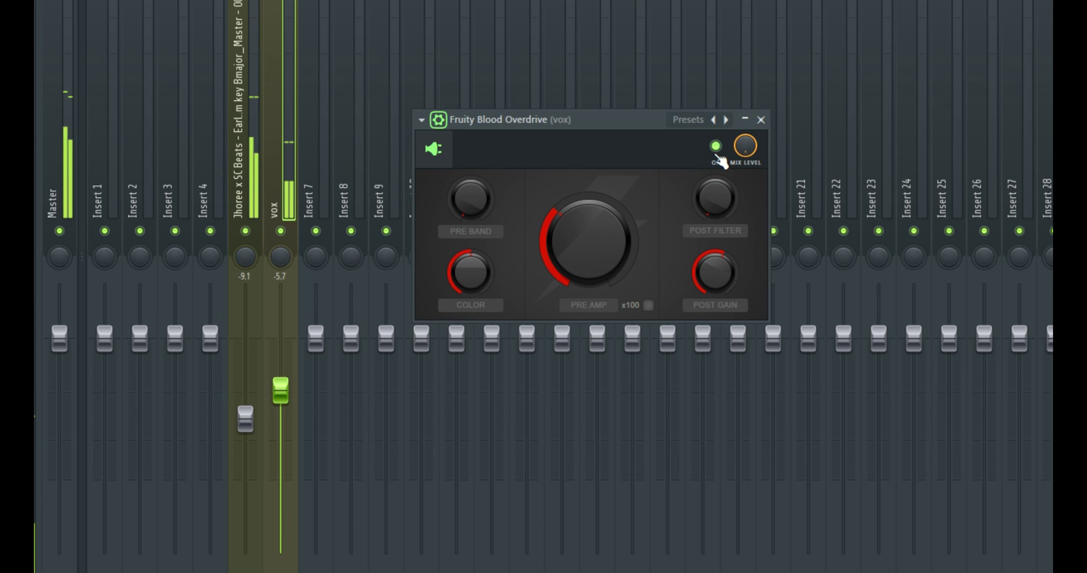
key(space)
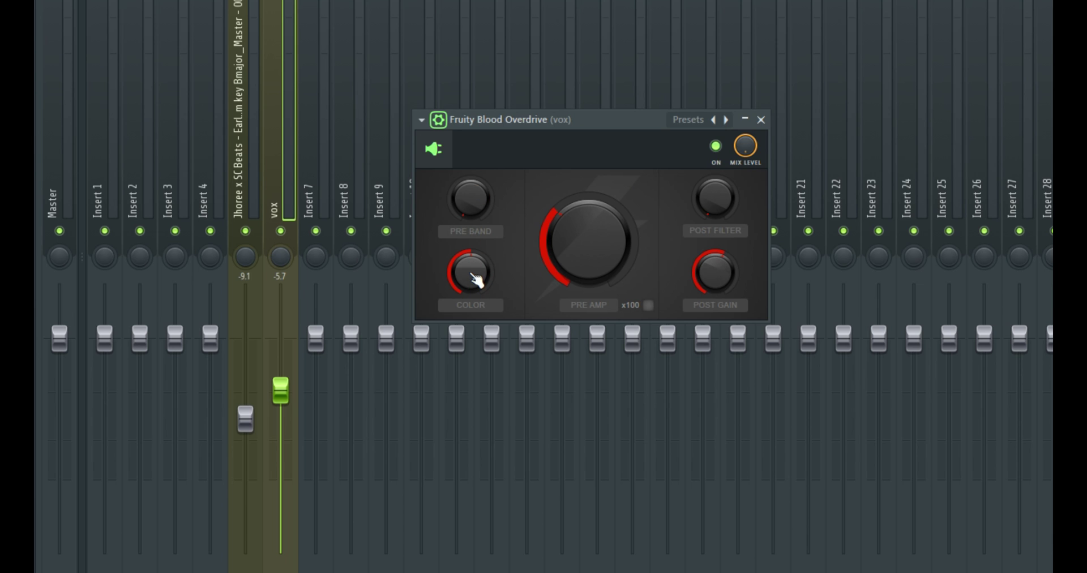
- Start playback, nudge the overdrive colour up, and A/B the effect
key(space)
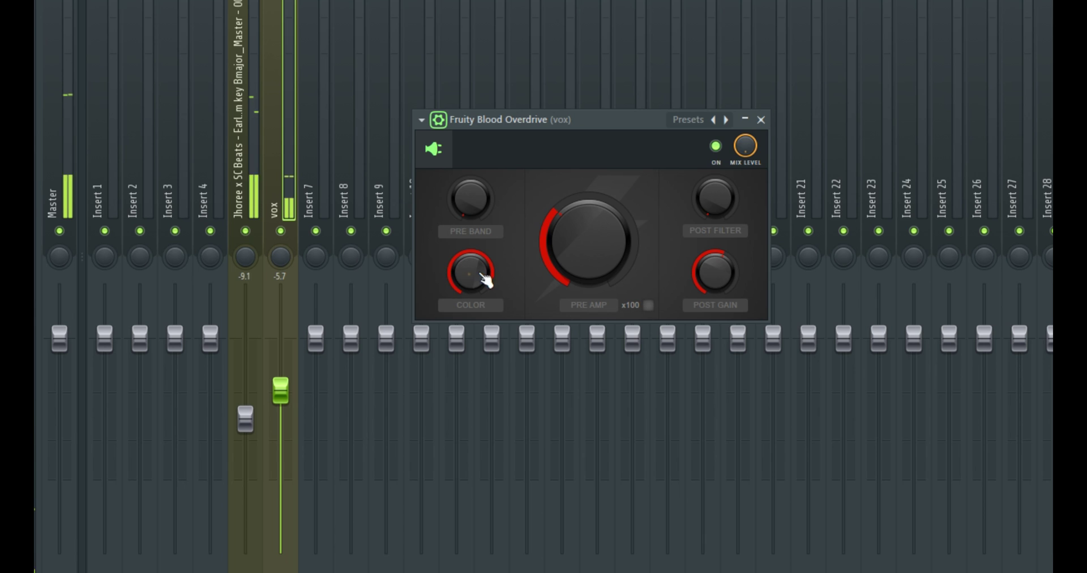
drag(470, 271, 470, 267)
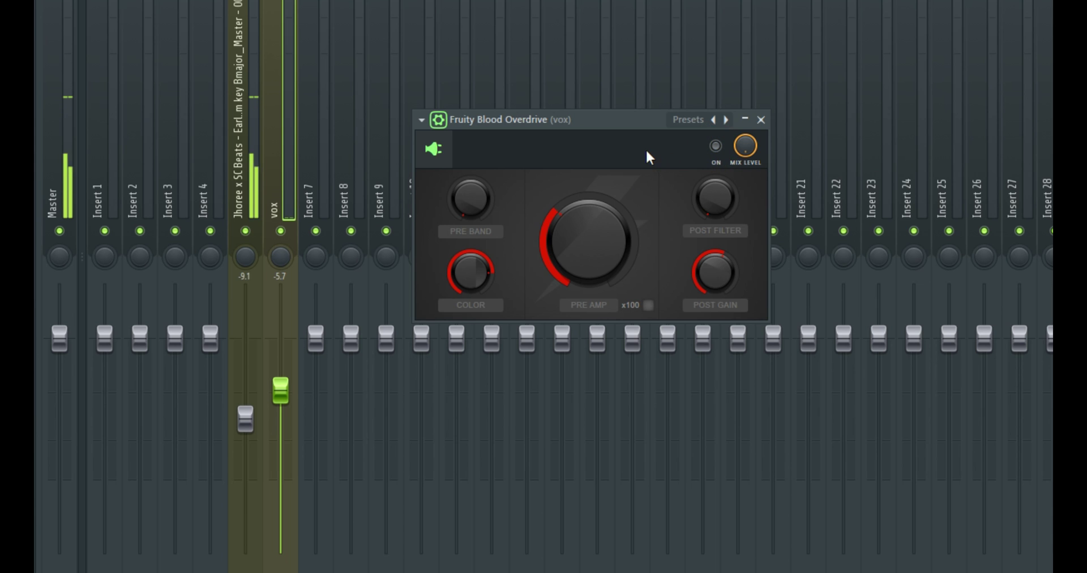
click(717, 148)
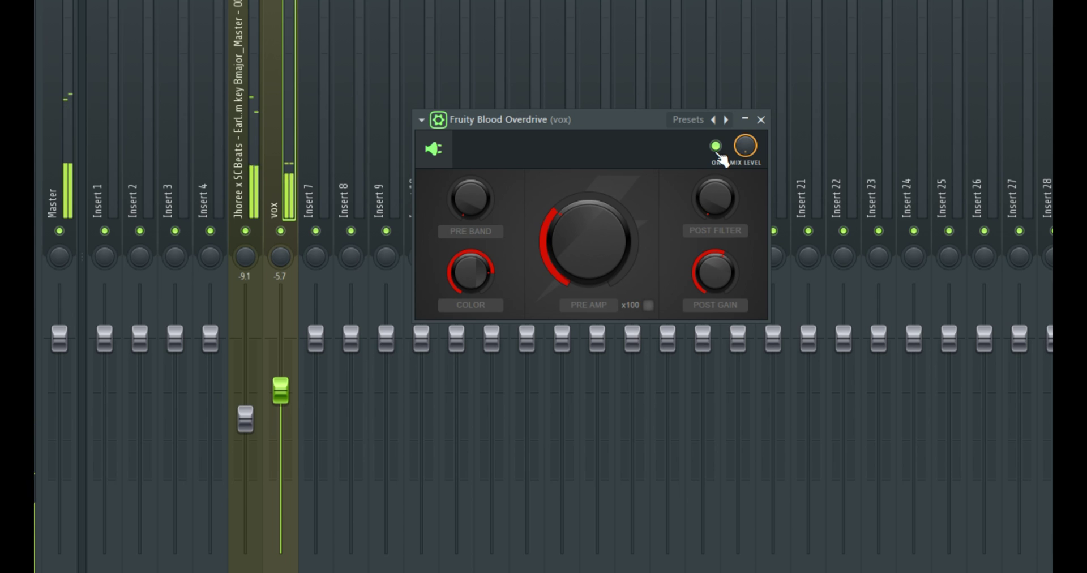
click(716, 148)
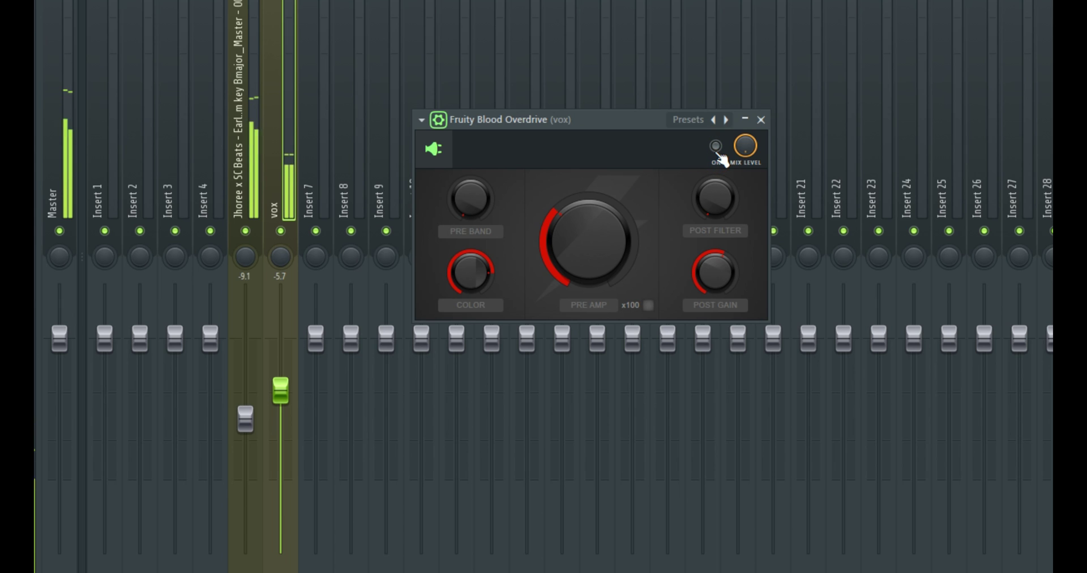
click(716, 150)
- Raise post gain and colour slightly while A/B-ing the overdrive, leaving it on
drag(714, 271, 714, 263)
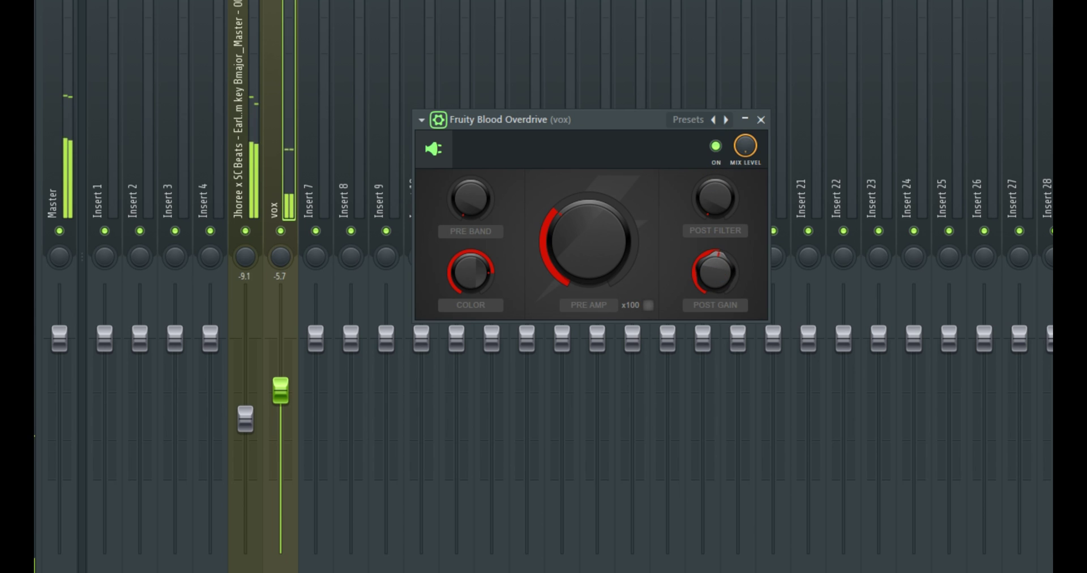
click(716, 148)
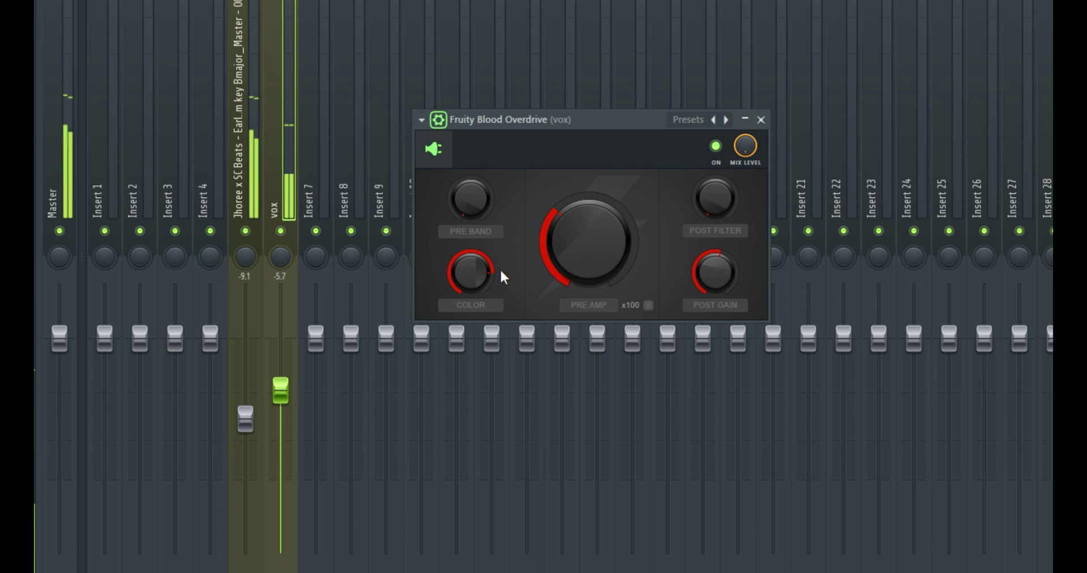
drag(493, 281, 493, 275)
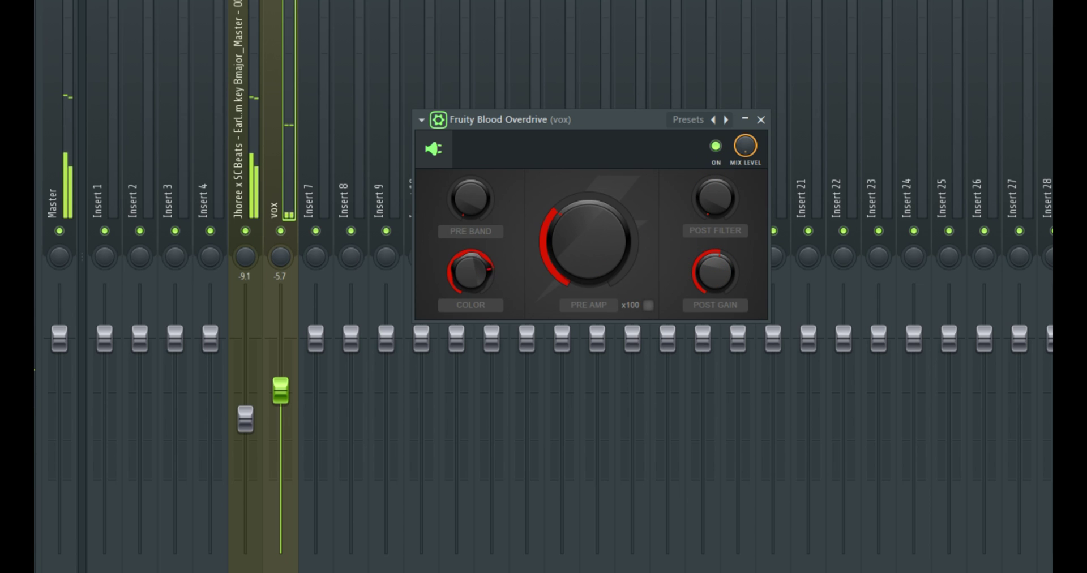
click(716, 147)
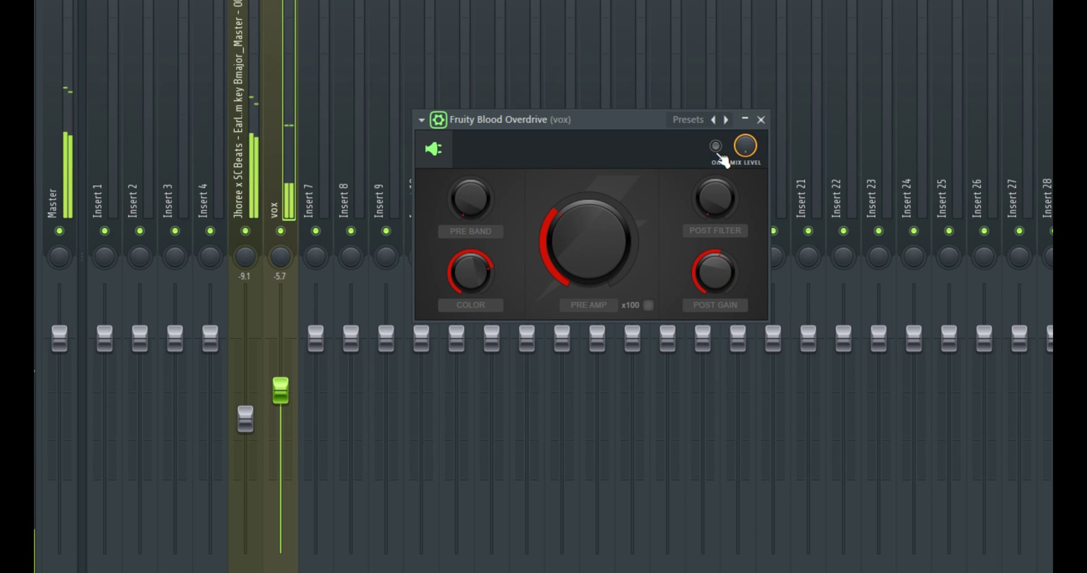
click(717, 151)
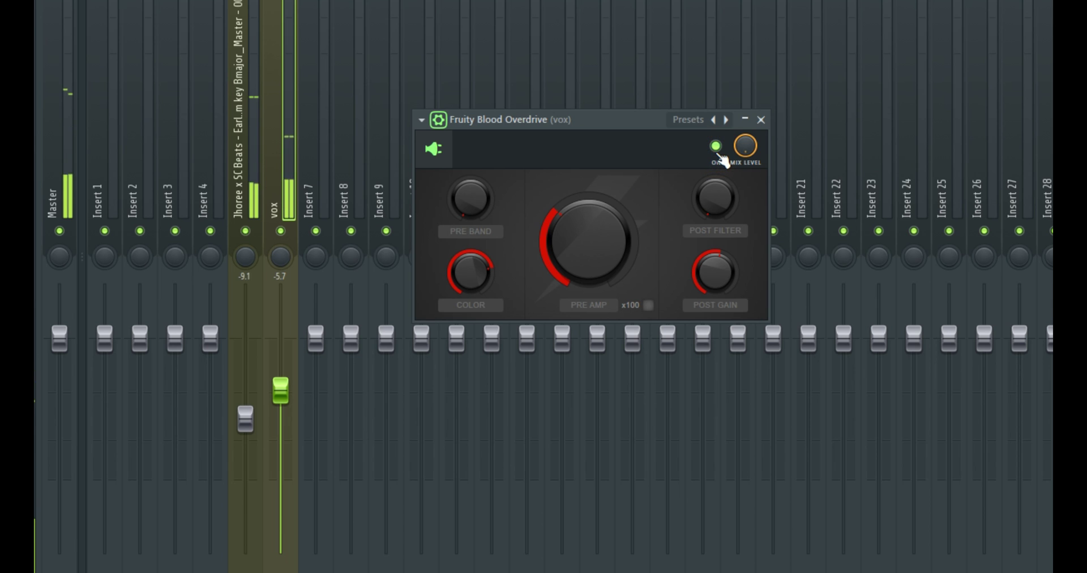
click(717, 151)
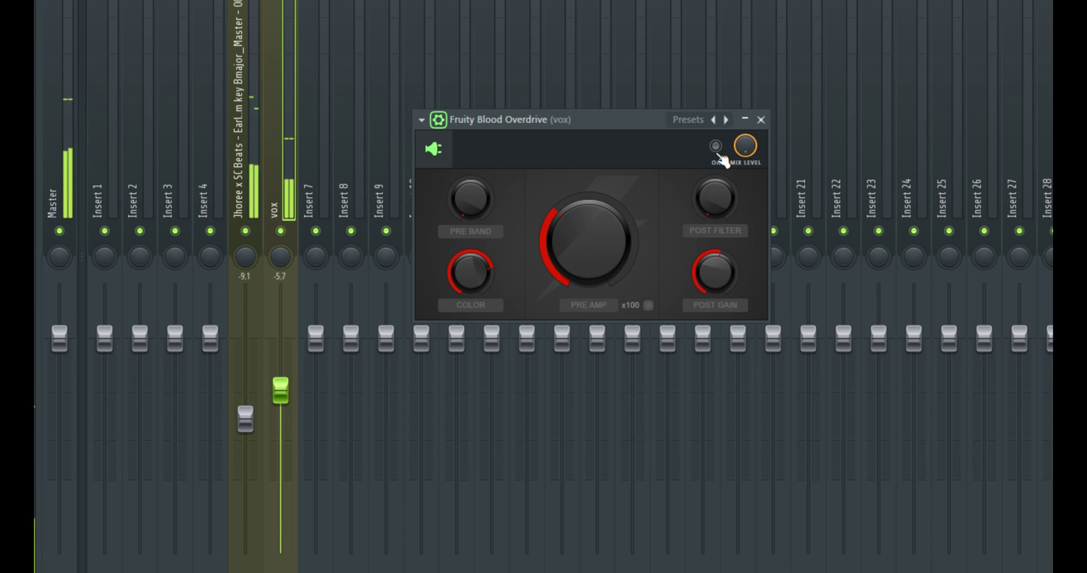
click(717, 152)
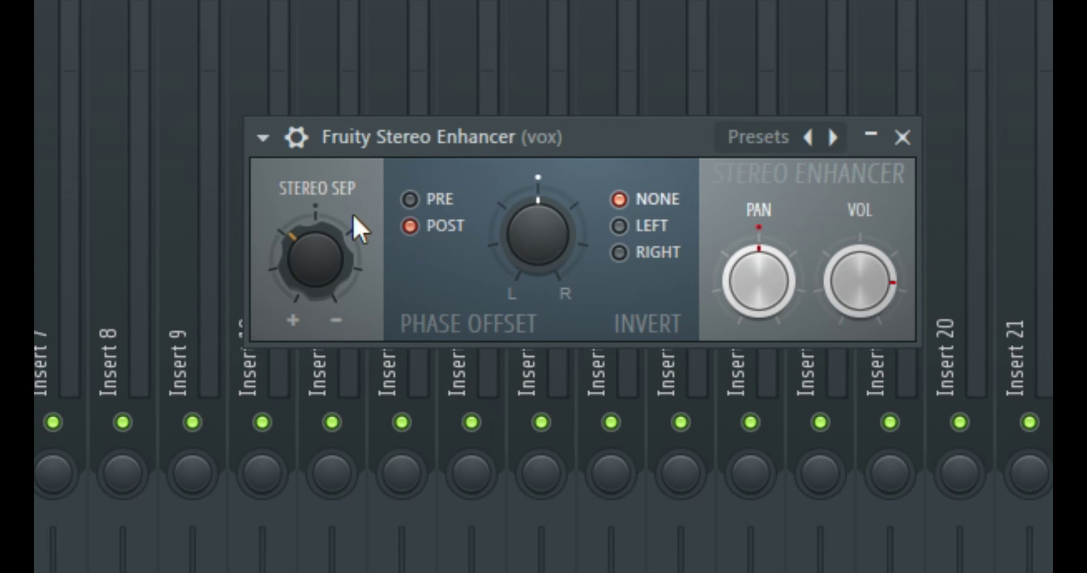
- Widen Stereo Enhancer's stereo separation on the vocal, then switch the effect off to compare
drag(322, 244, 321, 226)
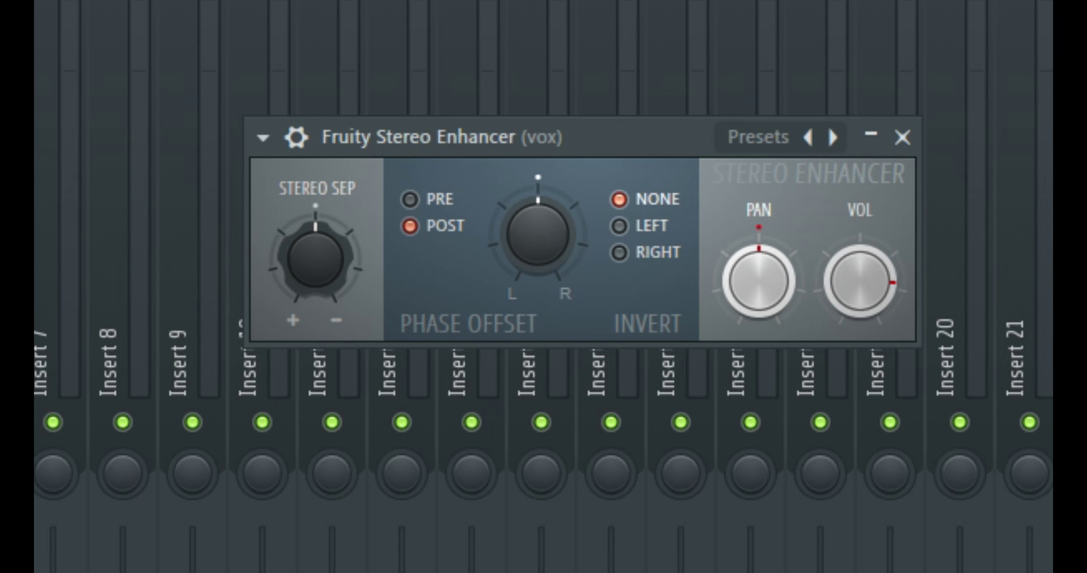
click(322, 245)
drag(301, 252, 301, 278)
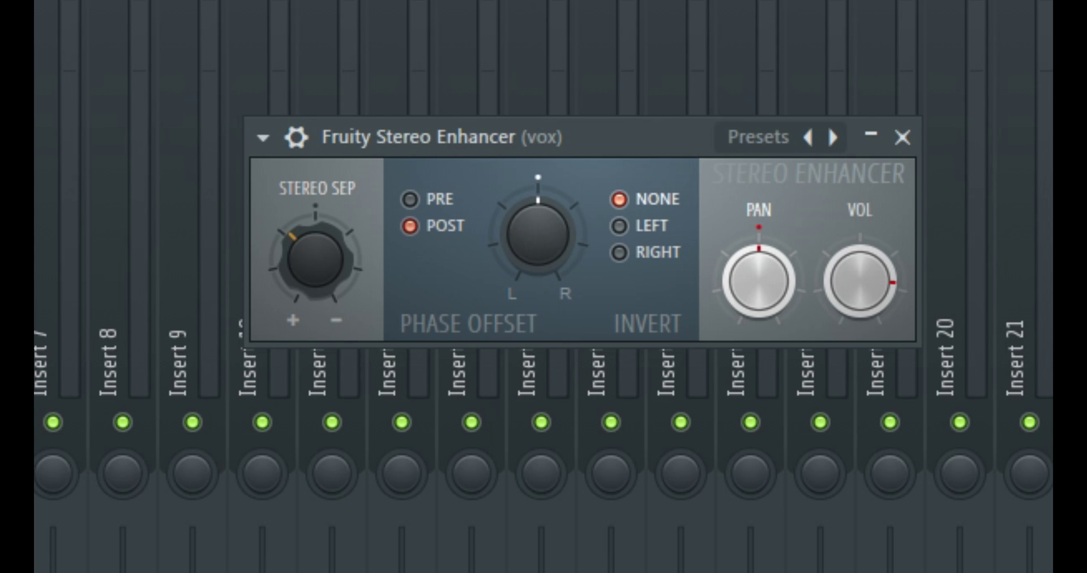
drag(315, 259, 315, 265)
drag(315, 260, 316, 250)
mouse_move(316, 259)
mouse_down()
mouse_move(316, 250)
mouse_move(315, 265)
mouse_up()
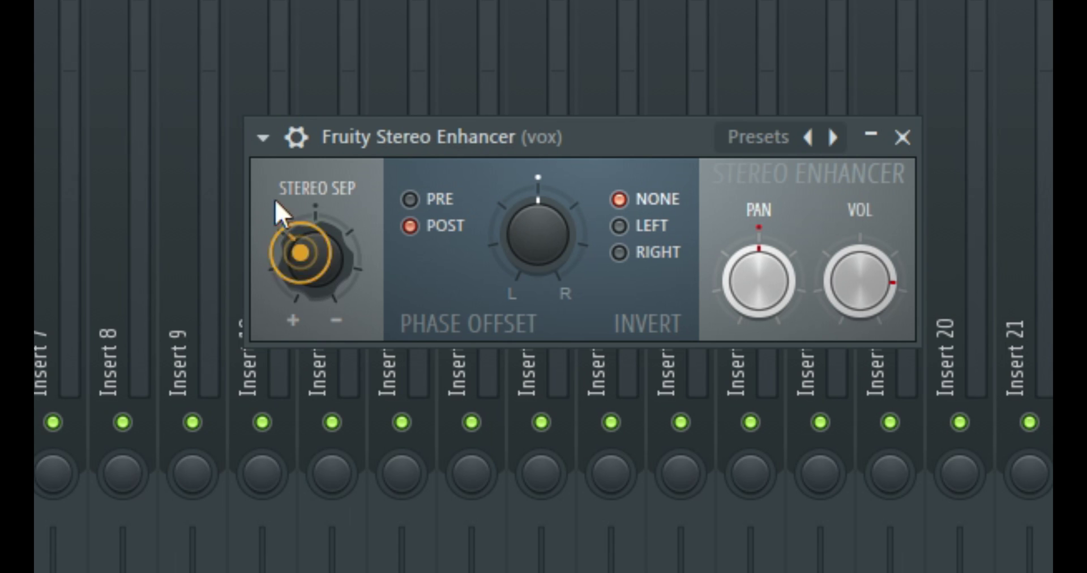
click(295, 137)
click(812, 189)
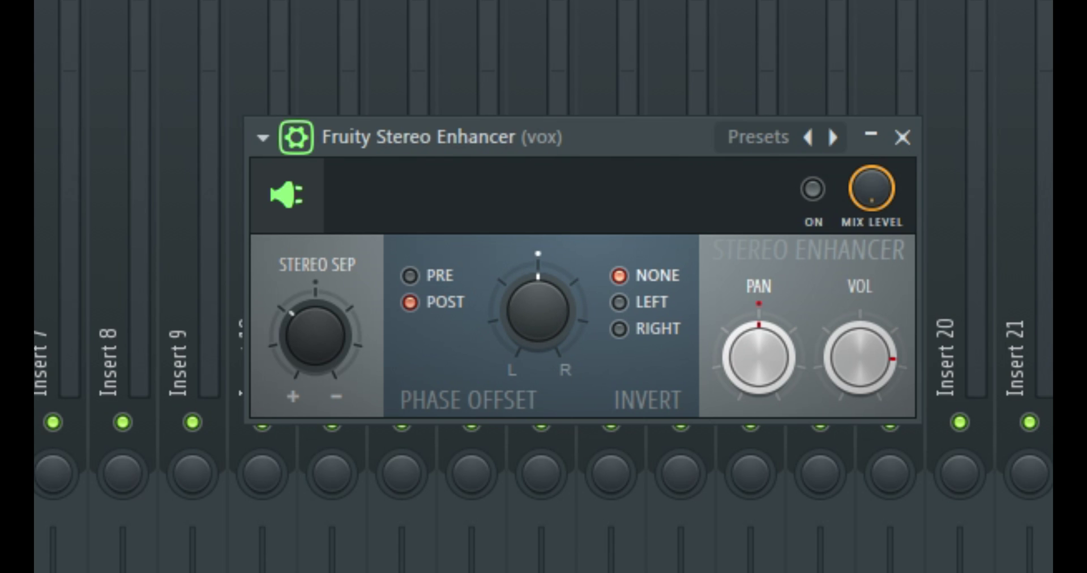
- Re-enable Stereo Enhancer and return STEREO SEP to the 12 o'clock centre
click(583, 142)
click(564, 137)
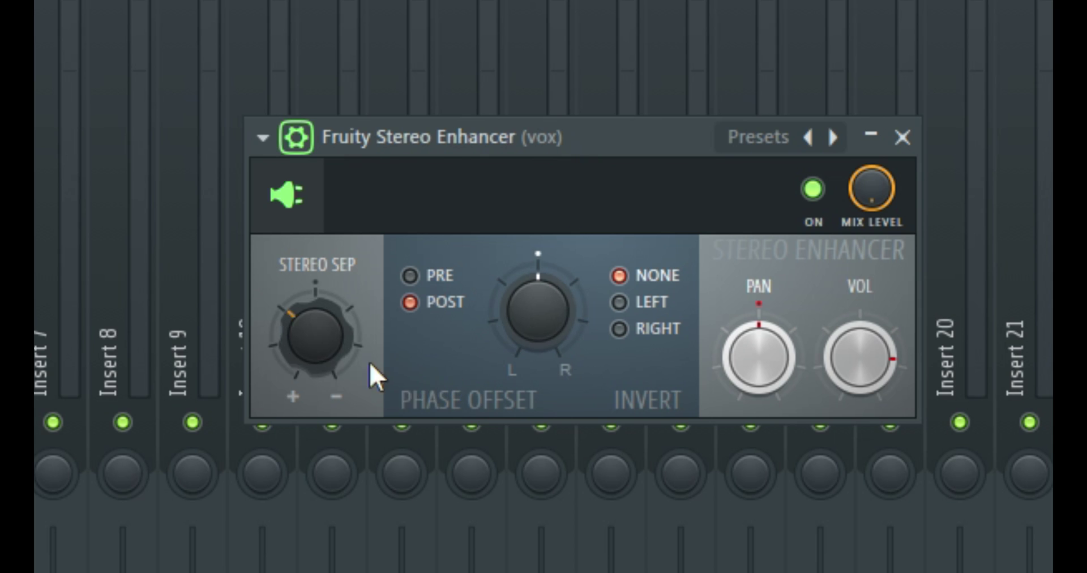
mouse_move(316, 335)
mouse_down()
mouse_move(315, 317)
mouse_move(315, 353)
mouse_up()
drag(315, 336, 316, 329)
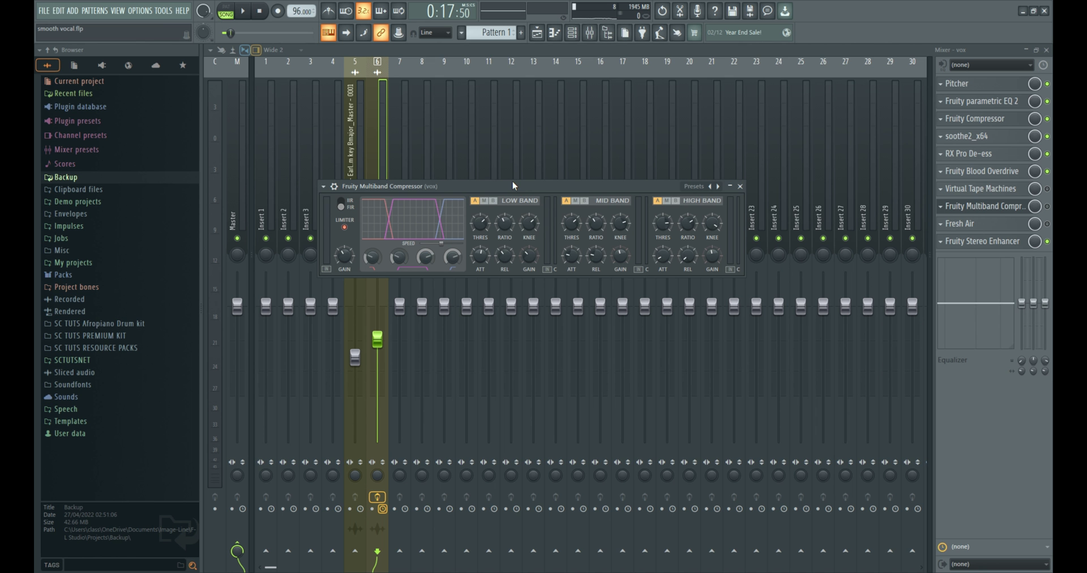
- Save the project and load the Bright preset on the vox Multiband Compressor
key(ctrl+s)
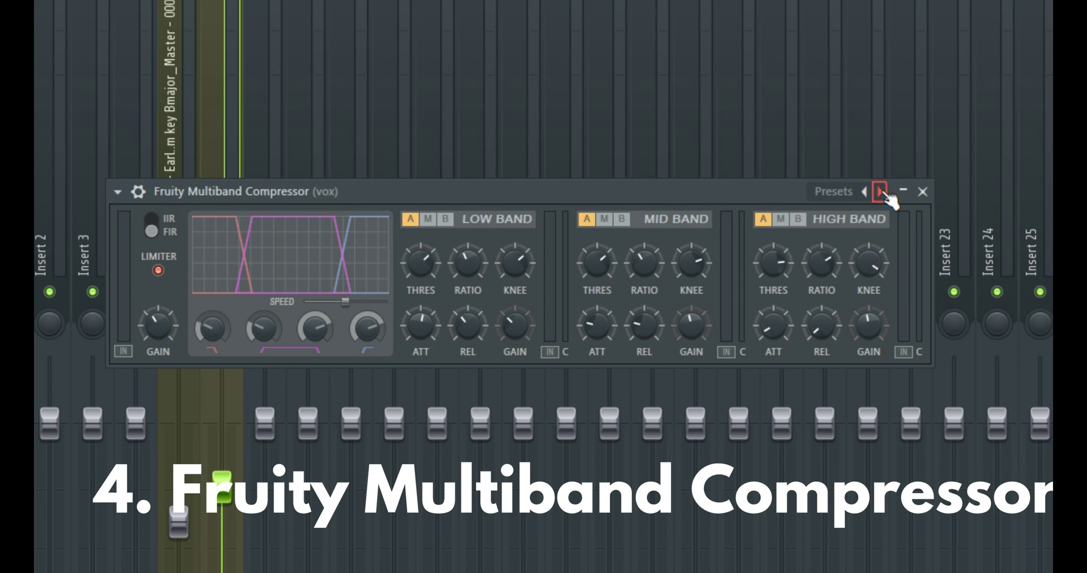
click(881, 191)
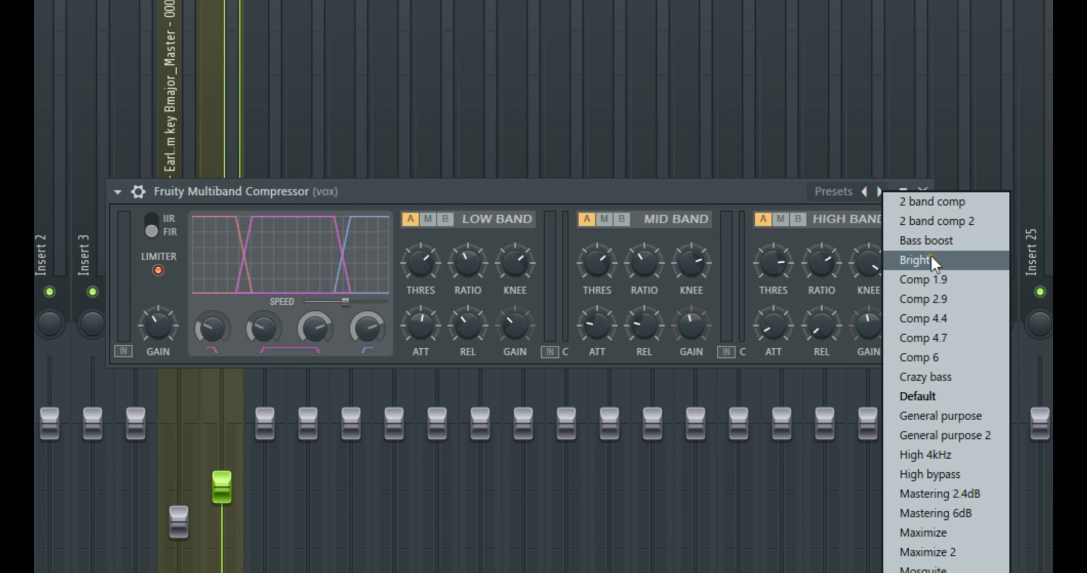
click(931, 260)
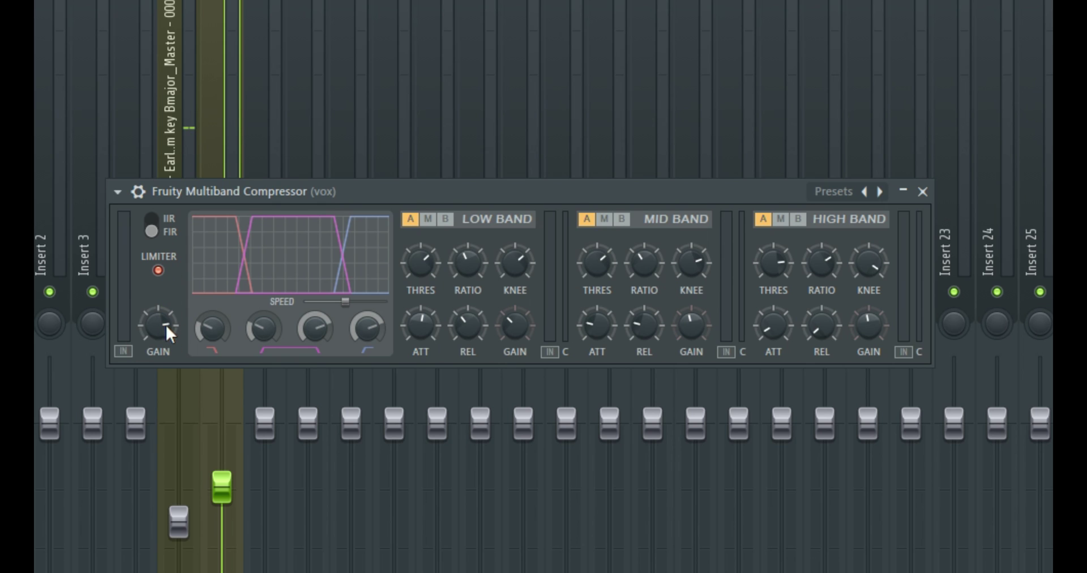
- Nudge the compressor's output gain and compare the vocal with it bypassed and active
click(146, 193)
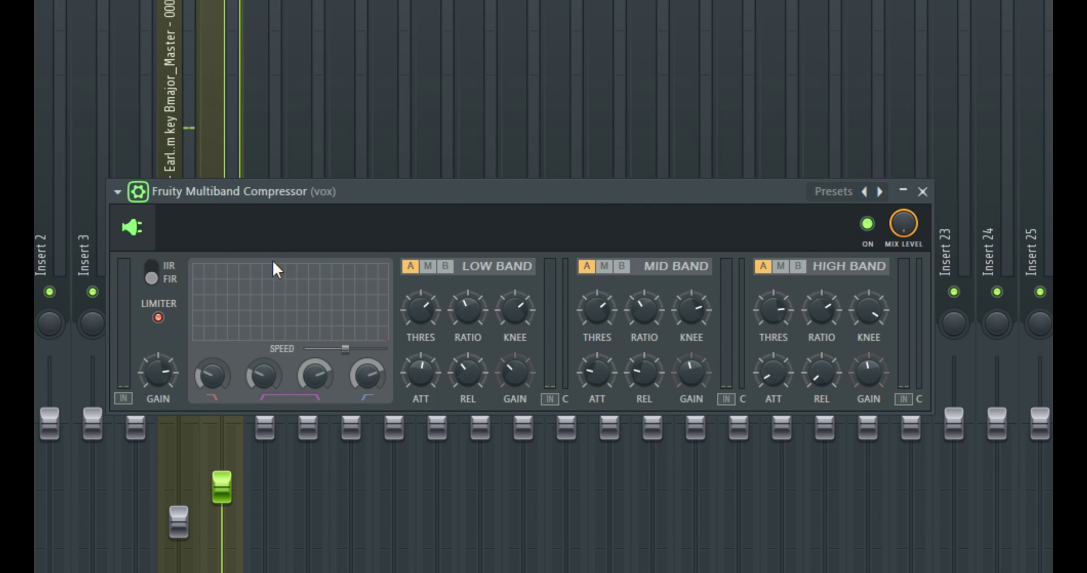
drag(160, 388, 160, 376)
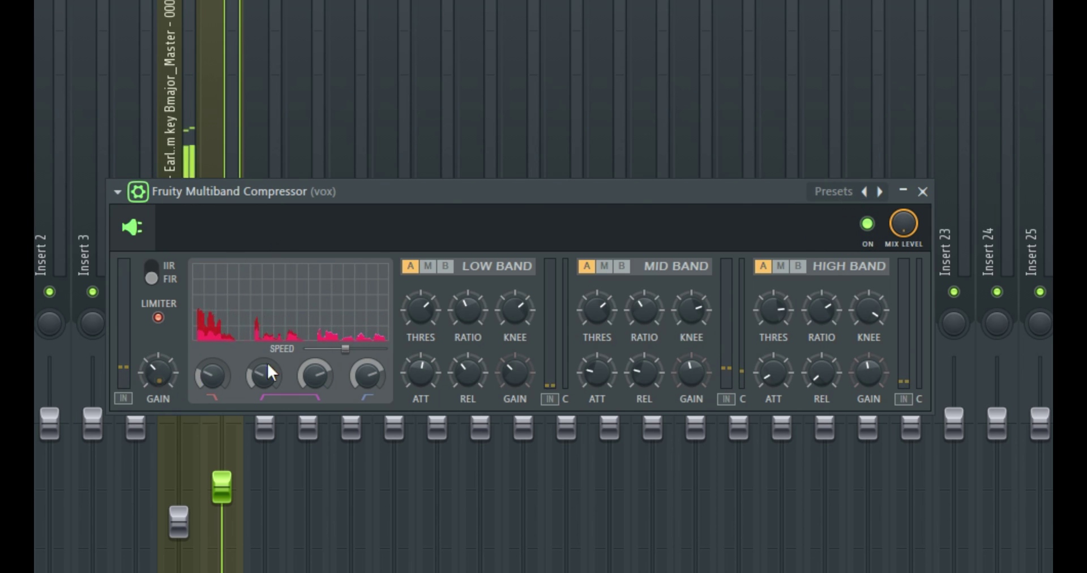
click(868, 226)
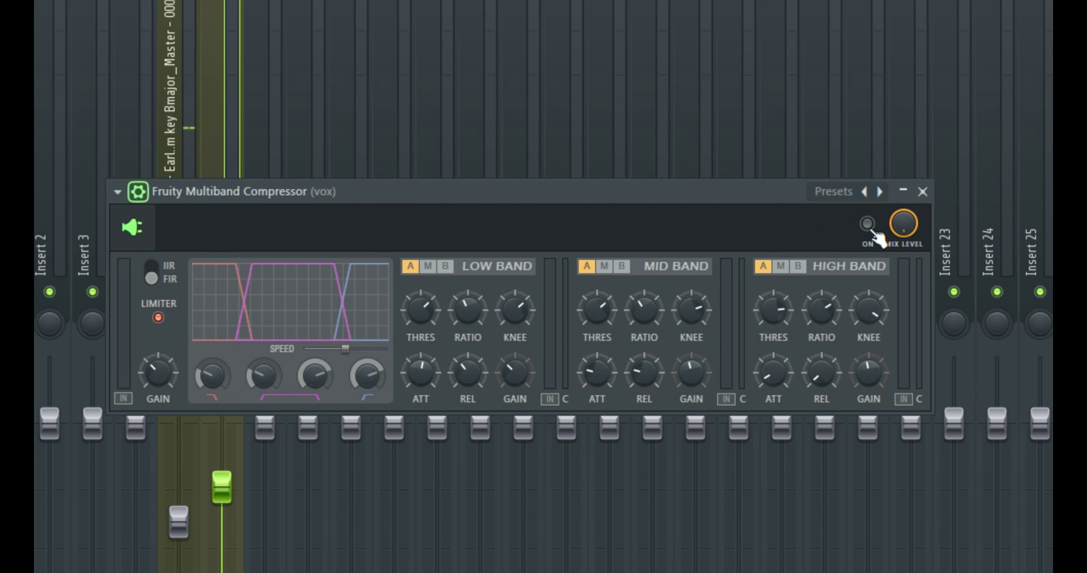
click(868, 225)
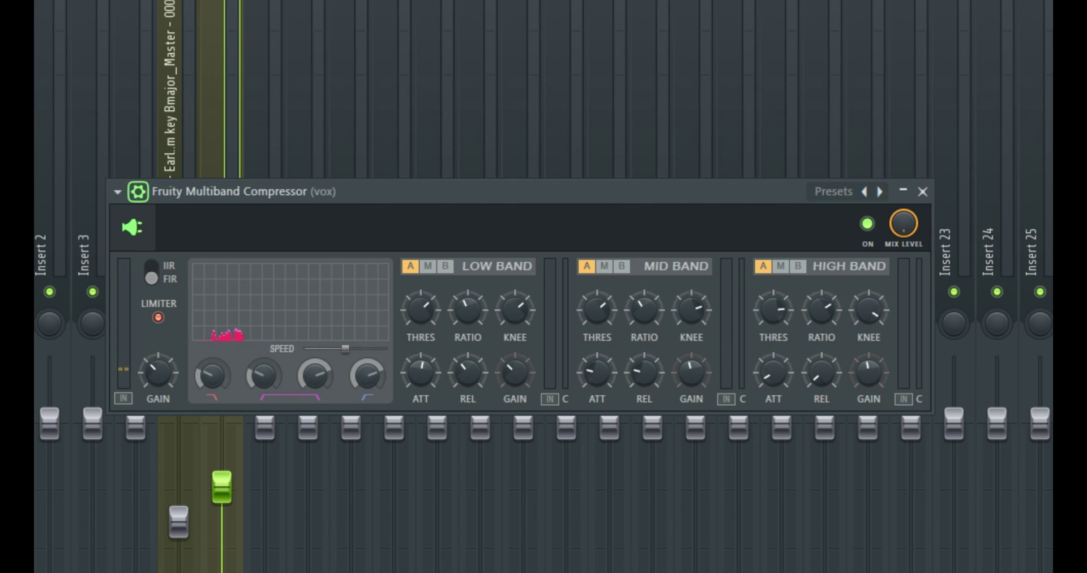
- Raise the high band's gain, then A/B the compressor and leave it enabled
drag(863, 367, 840, 328)
drag(869, 372, 868, 357)
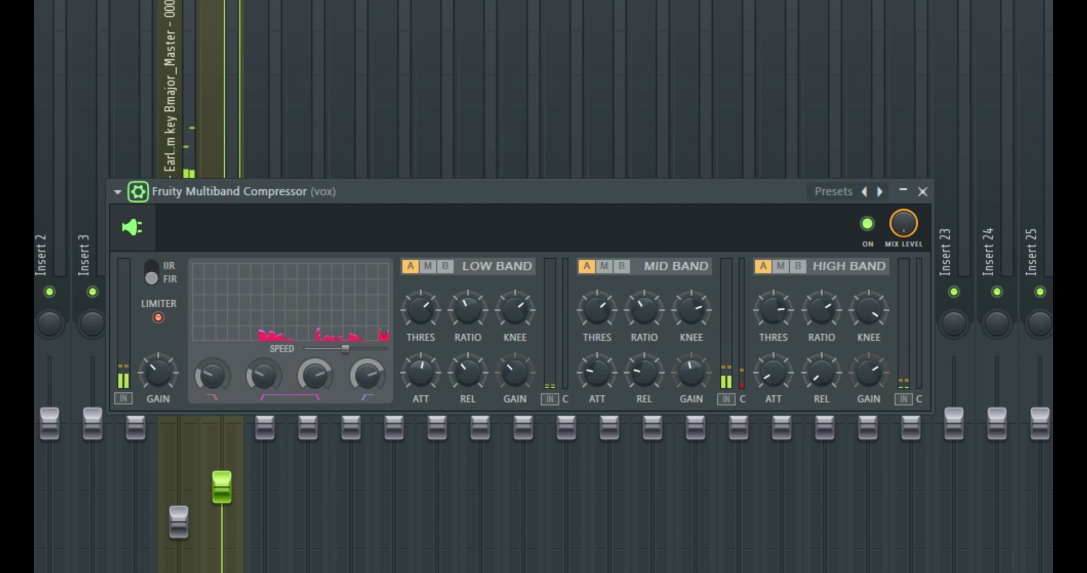
drag(861, 373, 860, 366)
click(867, 223)
click(866, 224)
click(864, 357)
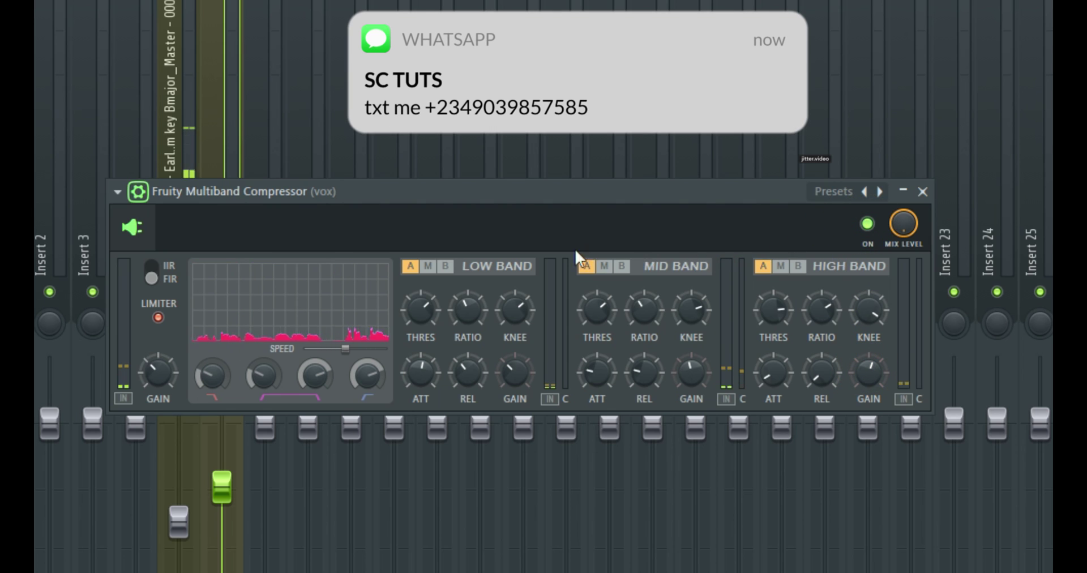
- Shift the Fruity Flanger window right and load its Default preset on the vox
drag(875, 363, 859, 307)
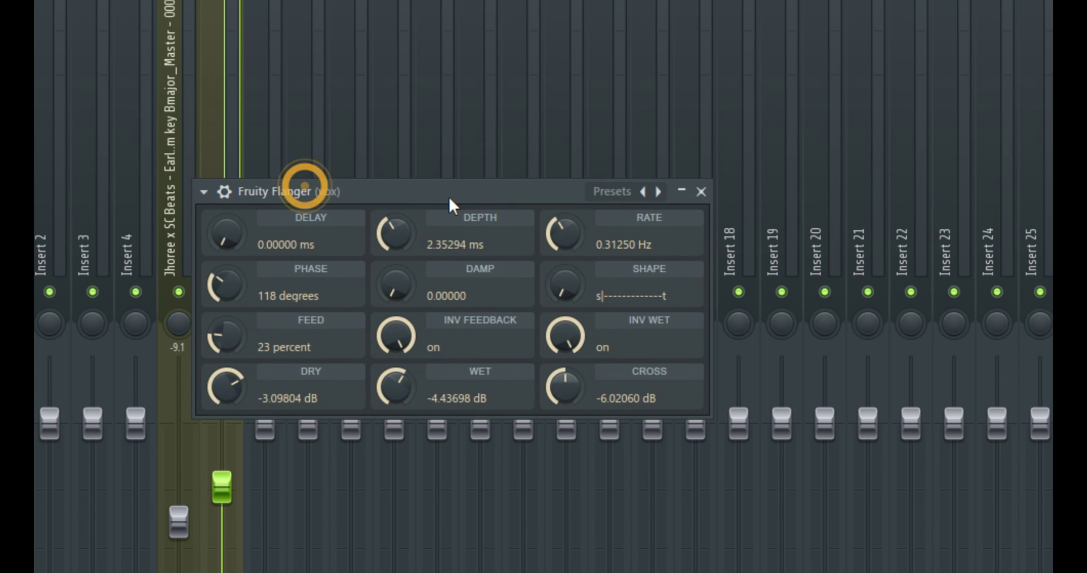
drag(389, 195, 447, 195)
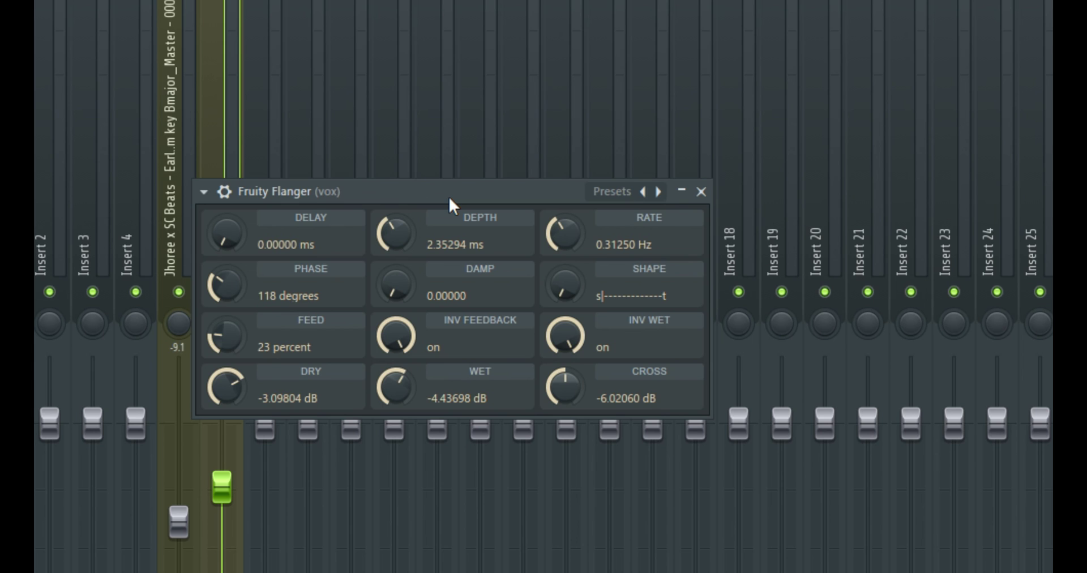
click(642, 192)
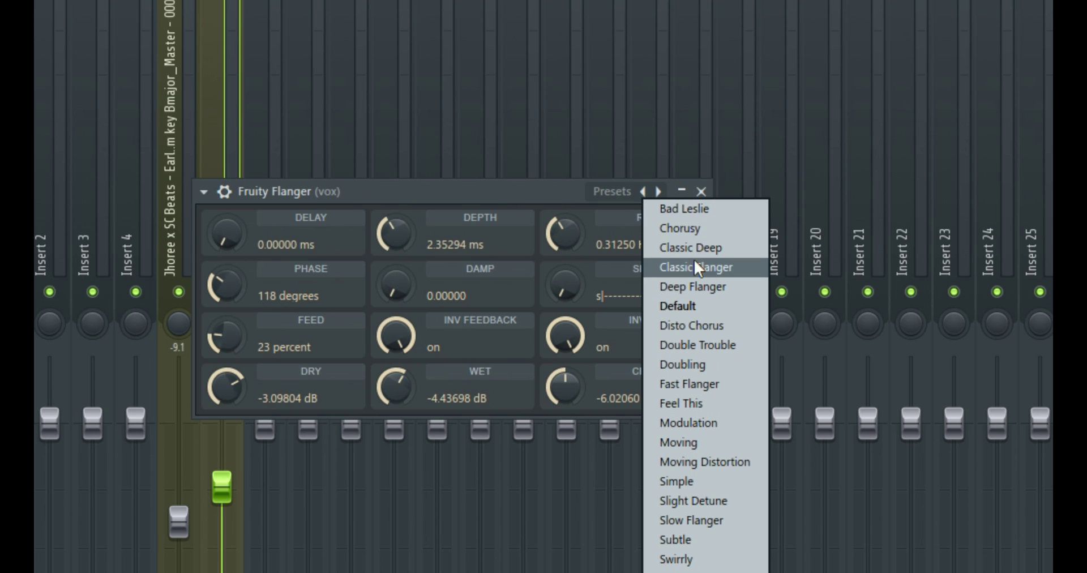
click(680, 305)
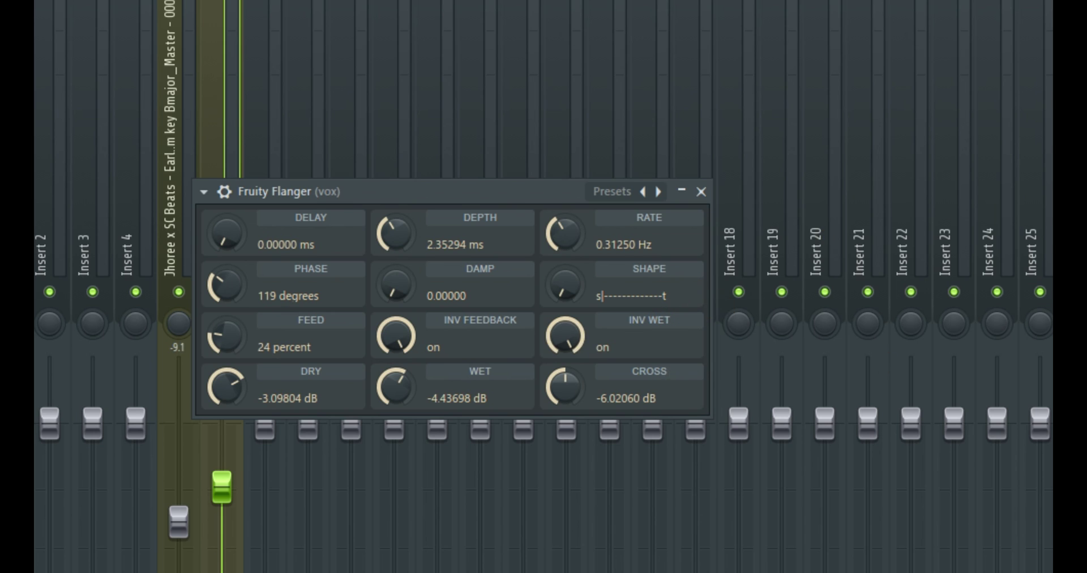
- Pull the Flanger's mix level down almost fully, then raise it slightly
click(224, 191)
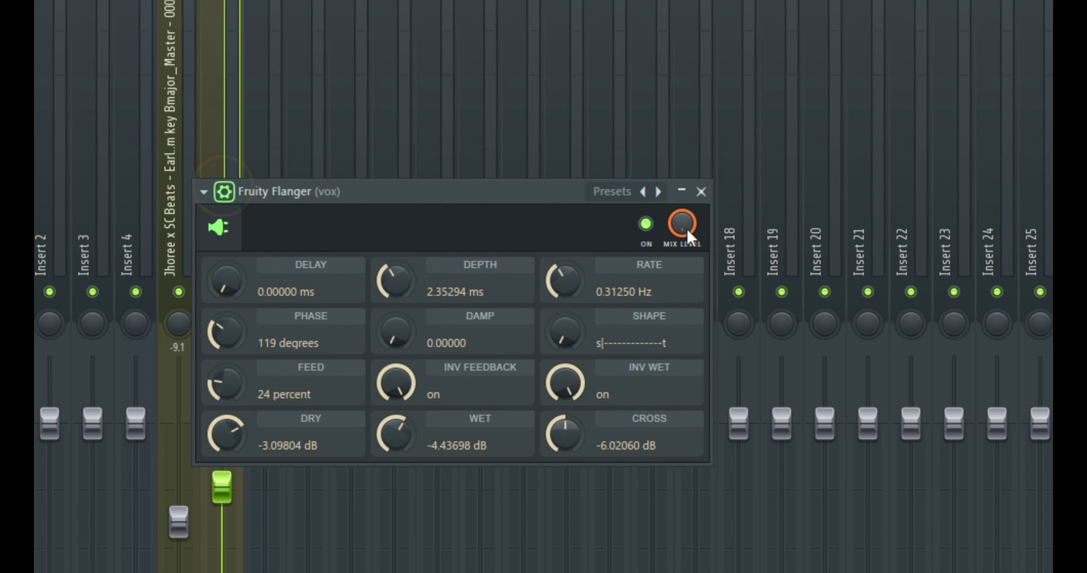
drag(682, 223, 682, 272)
drag(682, 227, 682, 221)
- A/B the Flanger, then settle its mix around -4.4 dB wet, -3.1 dB dry
click(651, 229)
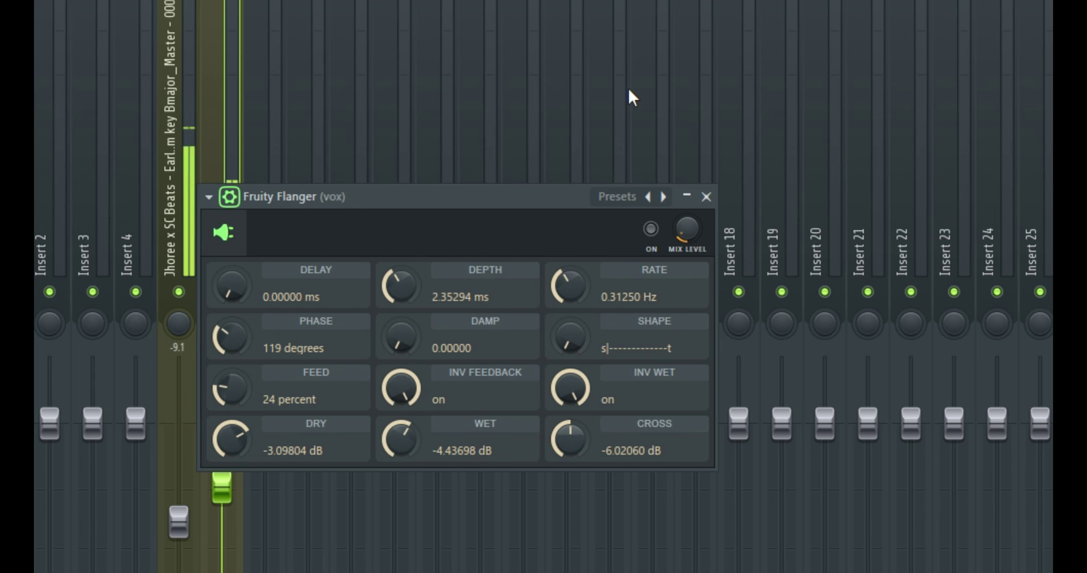
click(657, 233)
drag(683, 228, 683, 204)
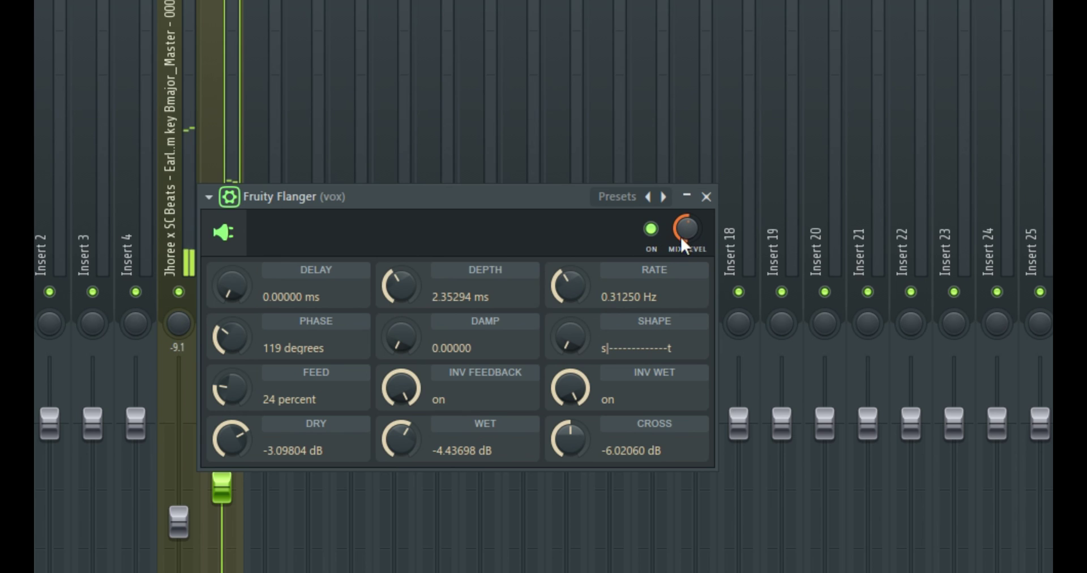
drag(681, 226, 682, 244)
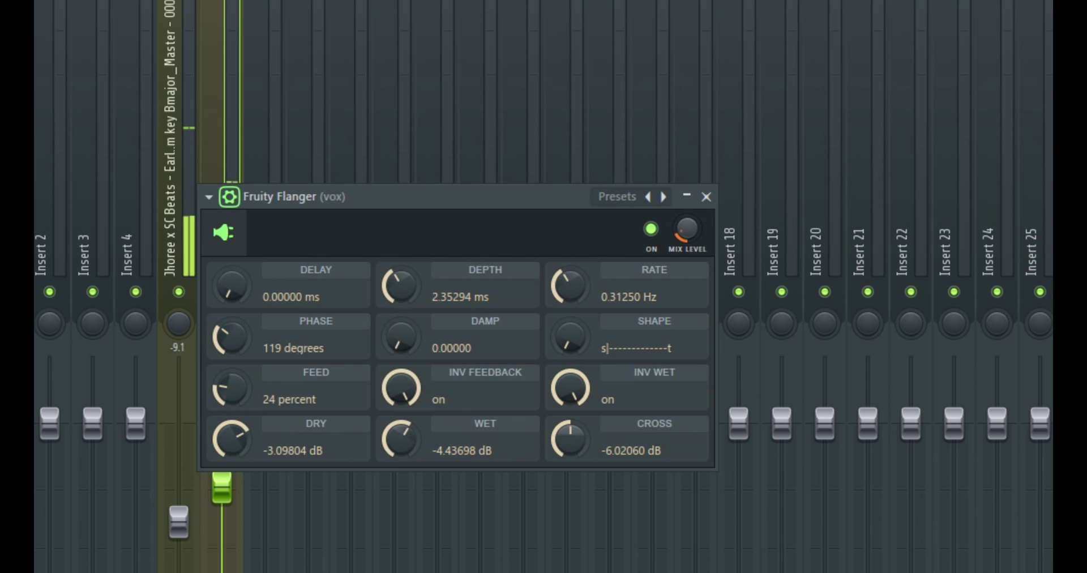
drag(683, 229, 682, 238)
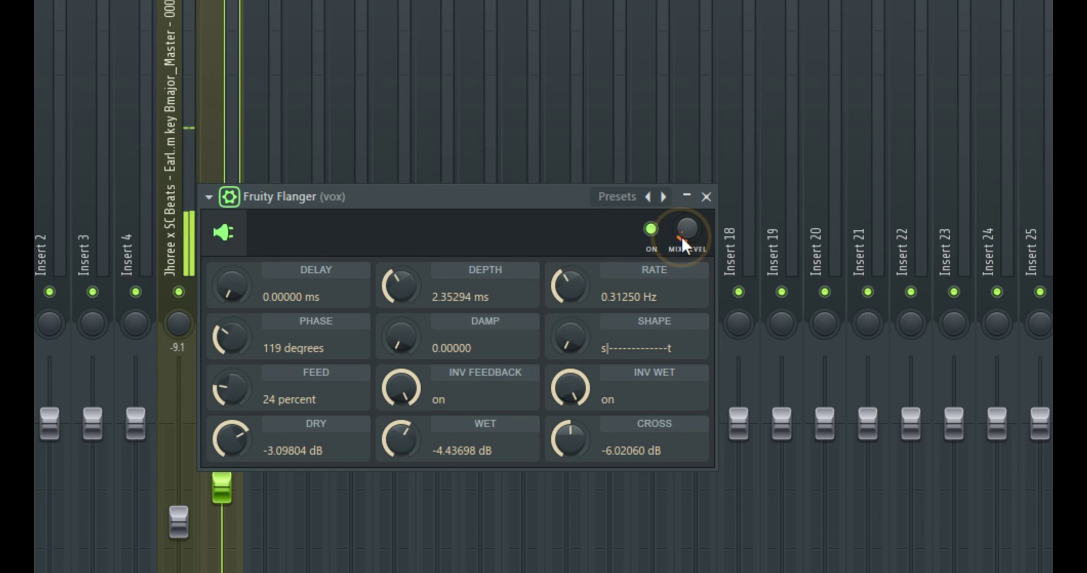
- Toggle the vox Flanger off and on twice, nudging its mix, ending enabled
click(533, 199)
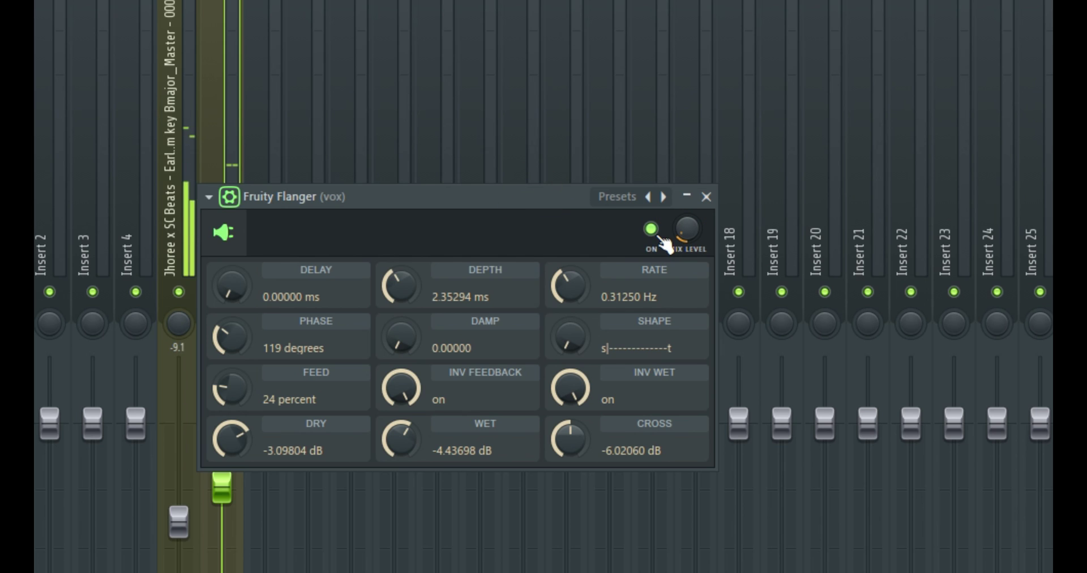
click(655, 233)
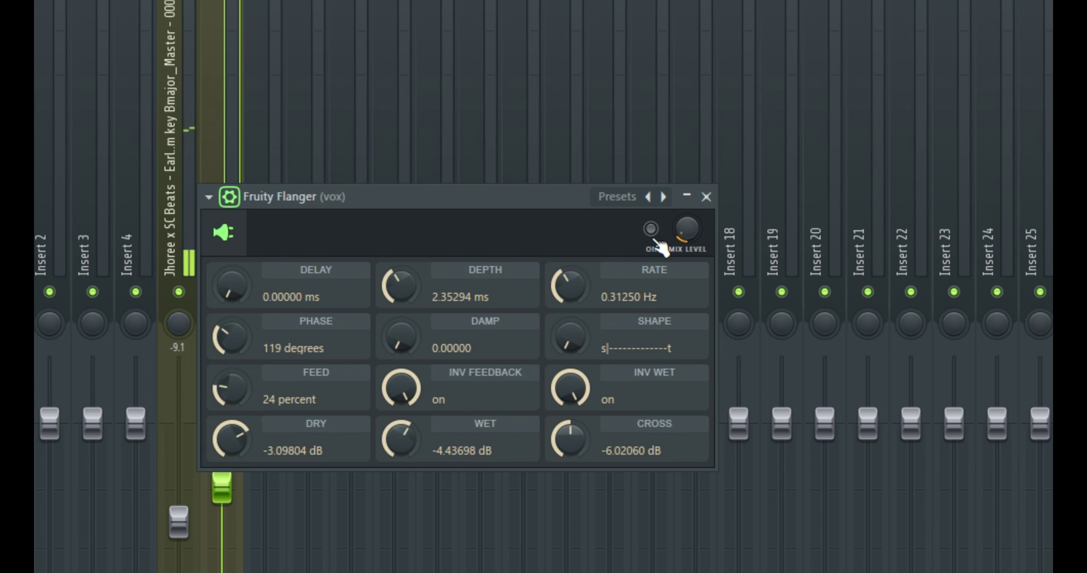
click(655, 239)
drag(681, 237, 681, 229)
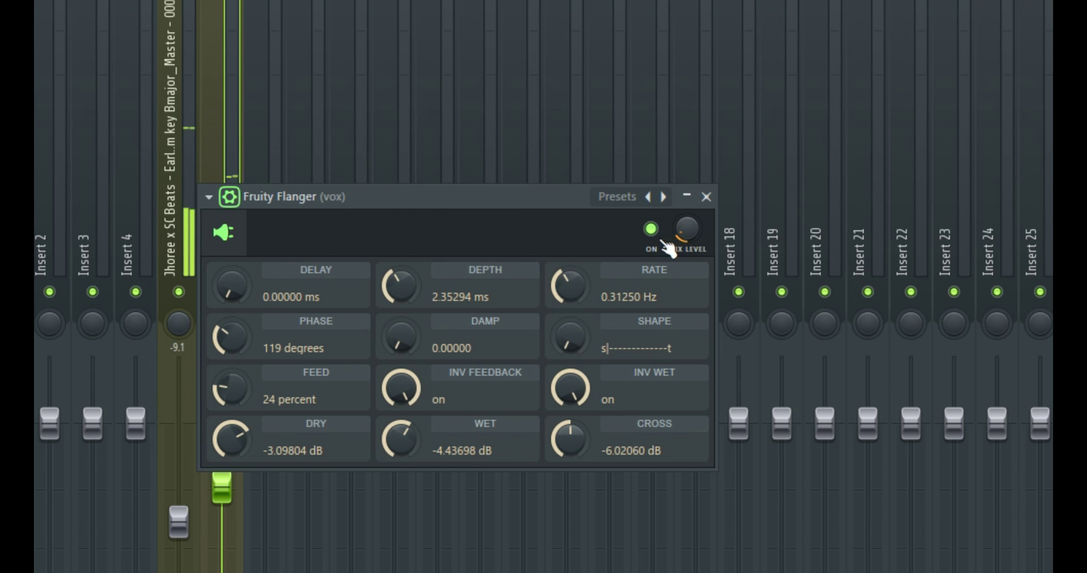
click(656, 243)
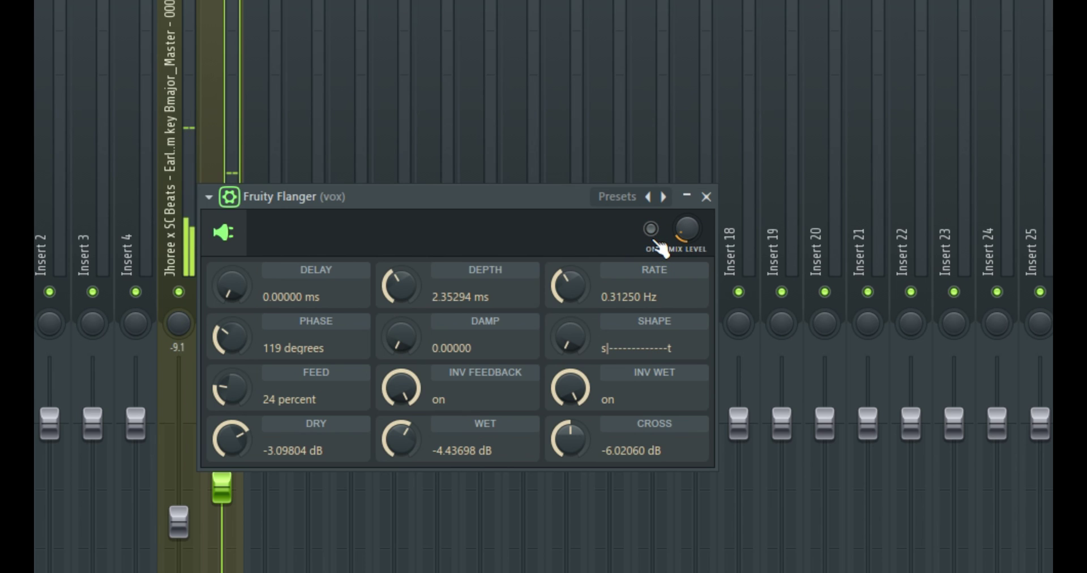
click(657, 244)
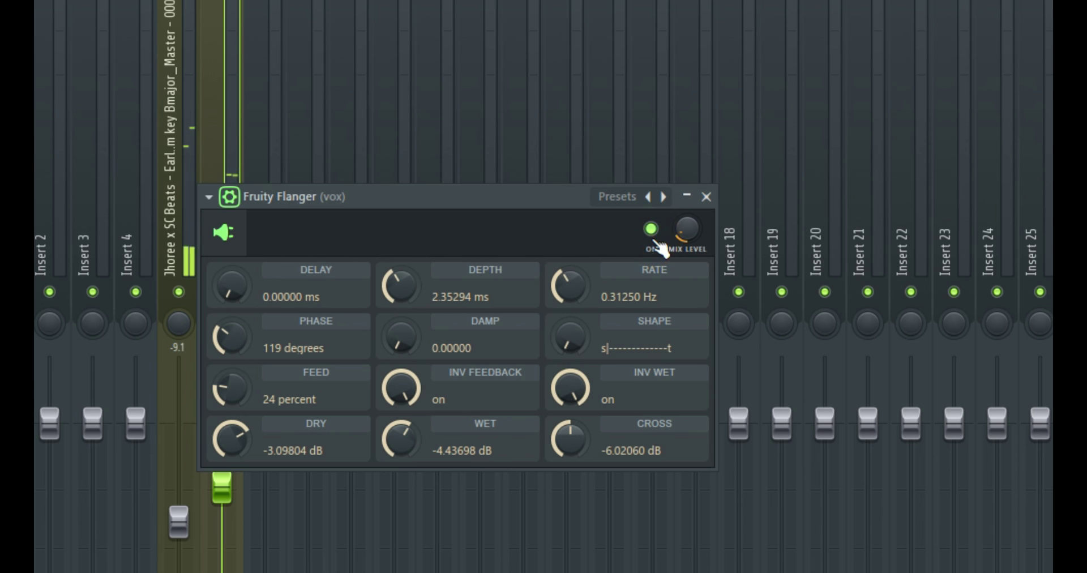